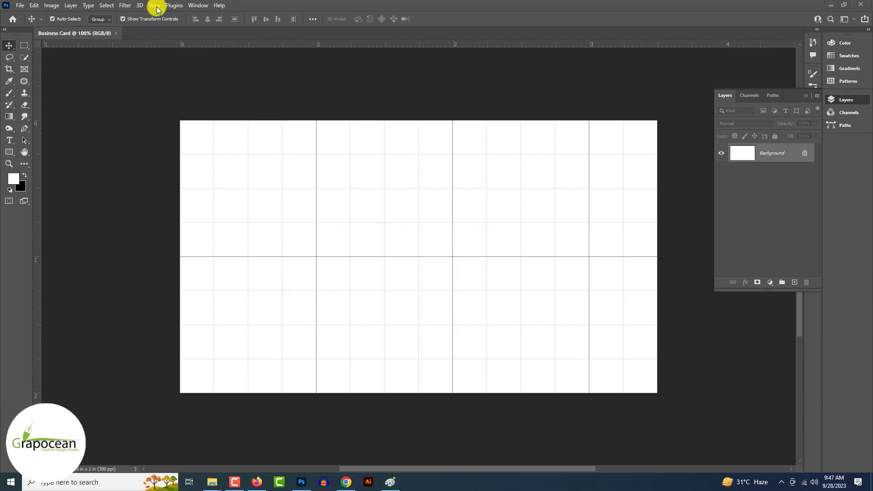
# - Hide the canvas grid and add a guide layout with 0.05 in margins
pyautogui.click(155, 5)
pyautogui.moveTo(161, 194)
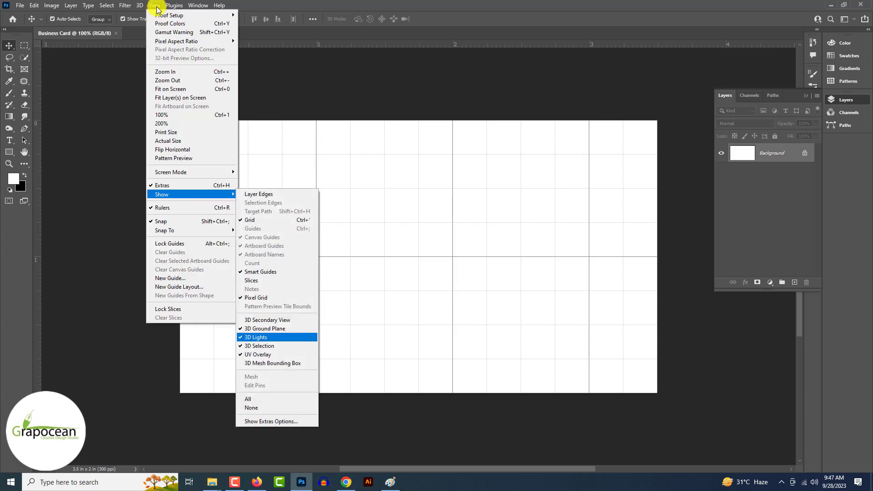
pyautogui.click(263, 220)
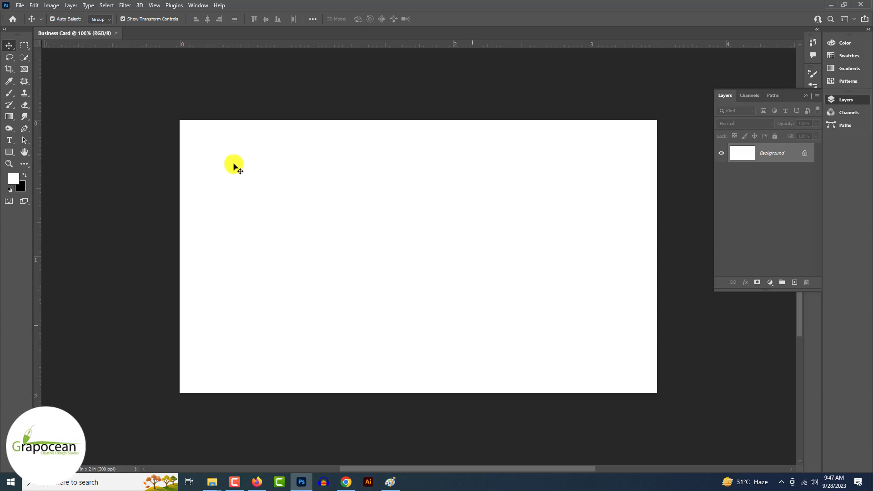
pyautogui.click(155, 6)
pyautogui.click(191, 244)
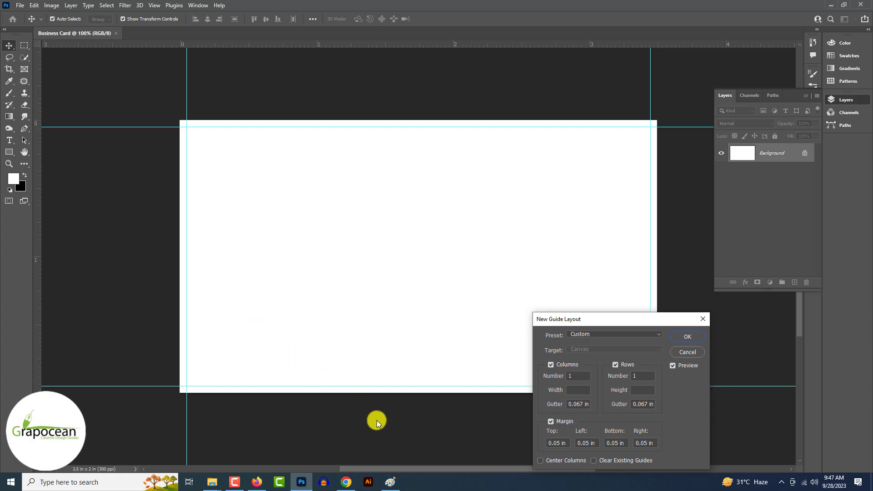
pyautogui.click(687, 337)
# - Add a dark navy #101922 Solid Color fill layer
pyautogui.click(770, 282)
pyautogui.click(774, 291)
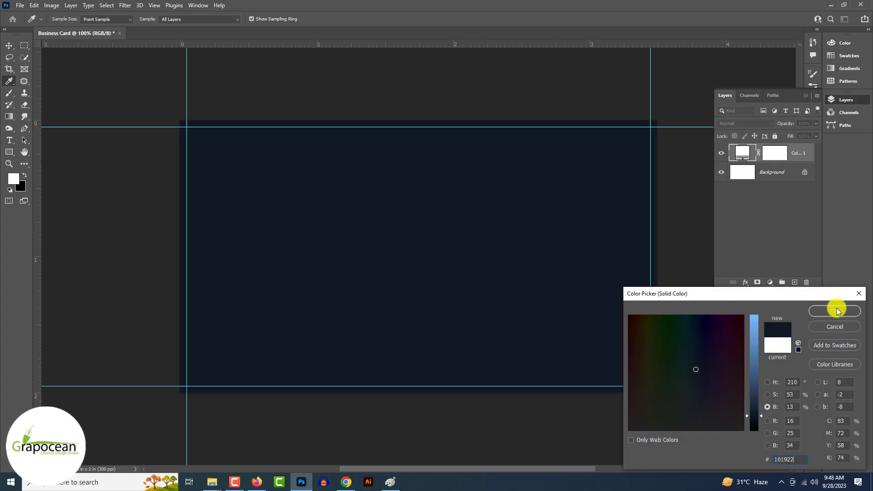
pyautogui.click(834, 306)
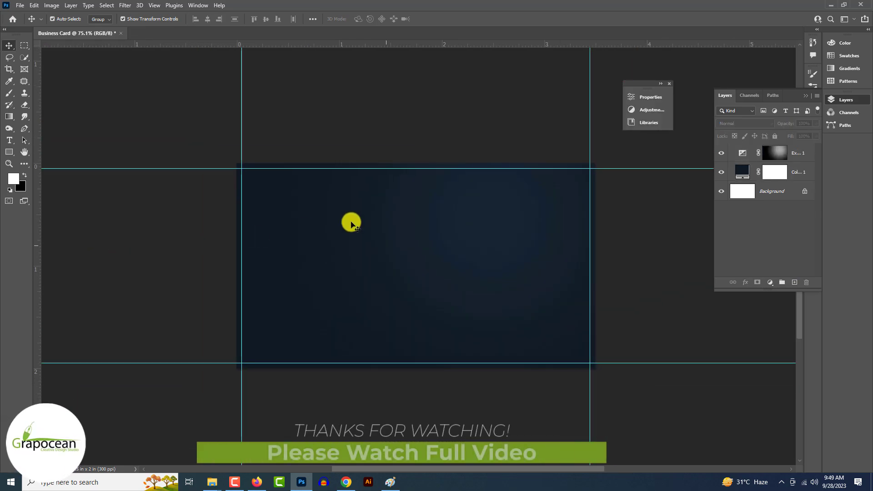
# - Add an empty layer above Exposure and set up the Gradient Tool with black and white colours
pyautogui.click(793, 153)
pyautogui.click(794, 283)
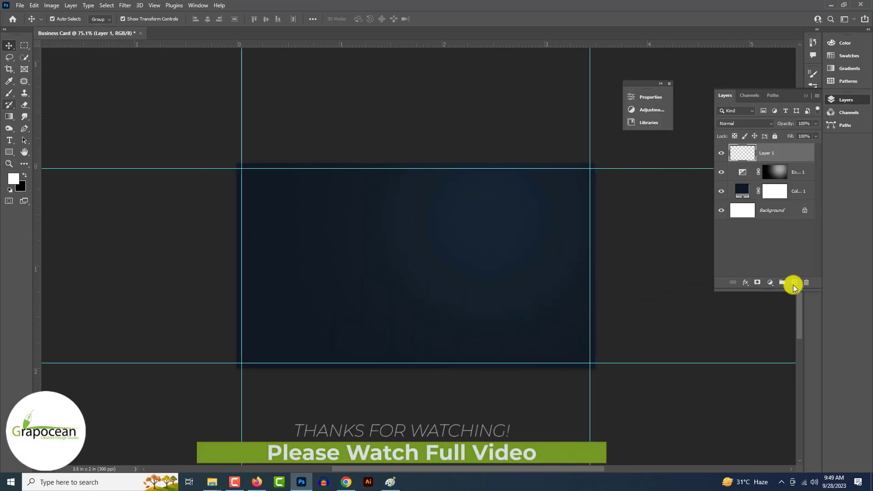
pyautogui.click(10, 118)
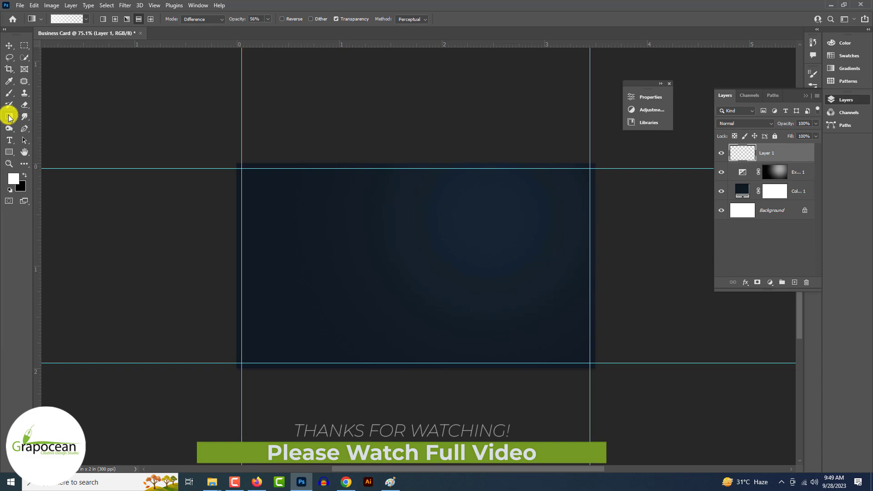
pyautogui.click(50, 120)
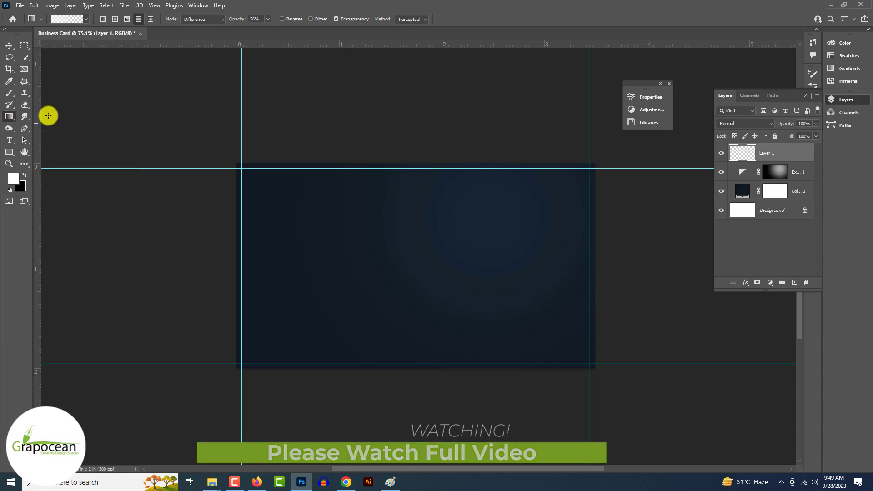
pyautogui.press('x')
pyautogui.moveTo(379, 158); pyautogui.dragTo(420, 382)
pyautogui.hotkey('ctrl', 'z')
pyautogui.hotkey('ctrl', 'z')
pyautogui.hotkey('ctrl', 'z')
pyautogui.hotkey('ctrl', 'z')
pyautogui.hotkey('ctrl', 'z')
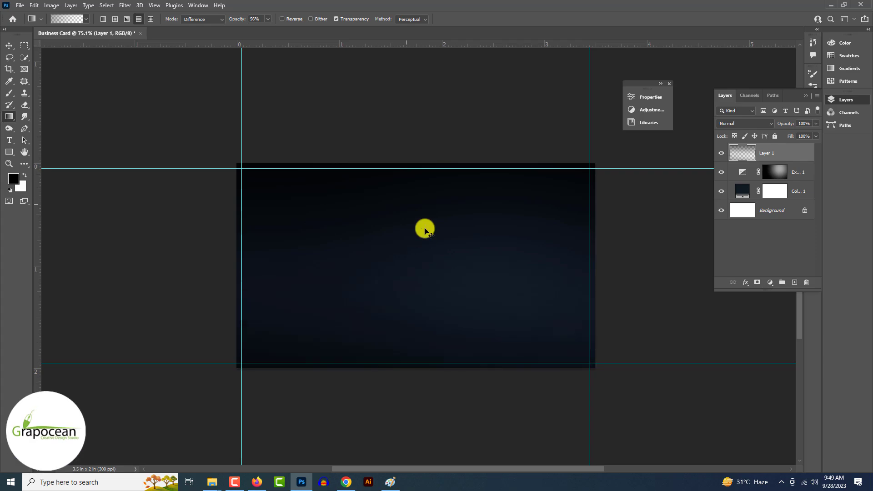
pyautogui.hotkey('ctrl', 'shift', 'z')
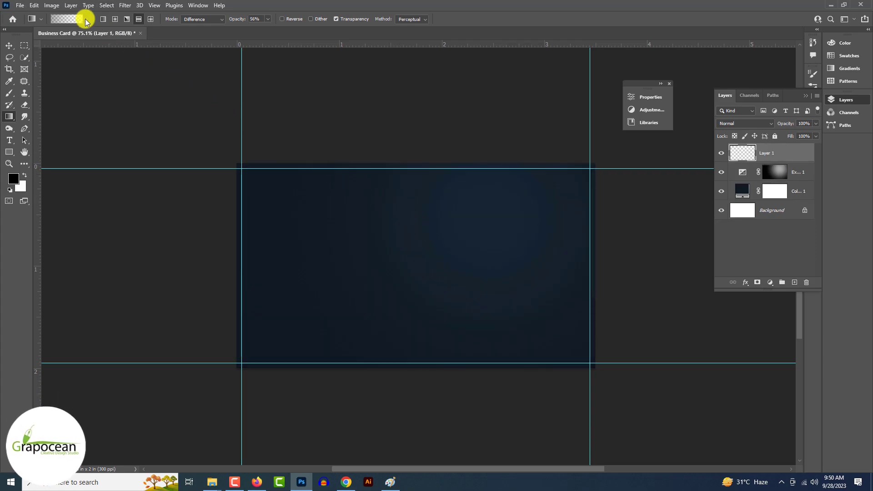
# - Pick the black-to-white preset and drag repeated vertical Difference gradients into grey-black streaks
pyautogui.click(86, 19)
pyautogui.click(22, 36)
pyautogui.click(38, 51)
pyautogui.click(380, 179)
pyautogui.moveTo(380, 179); pyautogui.dragTo(385, 311)
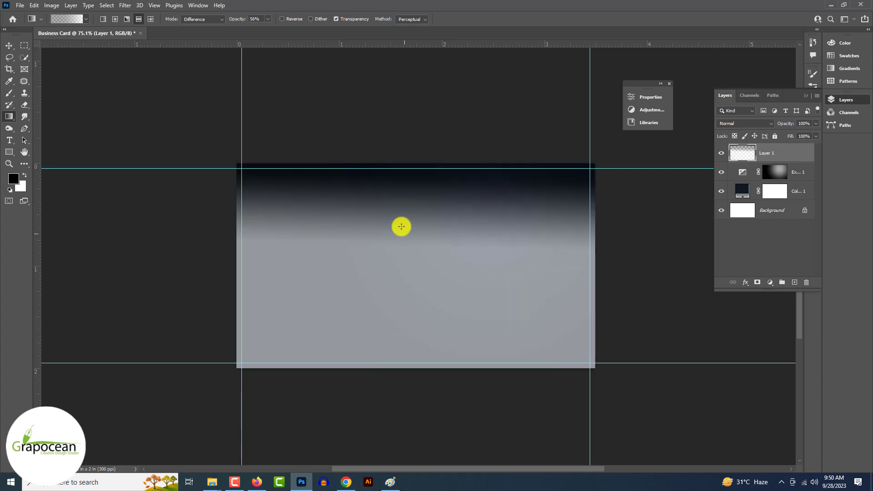
pyautogui.moveTo(392, 368); pyautogui.dragTo(403, 182)
pyautogui.moveTo(403, 175); pyautogui.dragTo(405, 154)
pyautogui.moveTo(407, 392); pyautogui.dragTo(417, 148)
pyautogui.moveTo(417, 148); pyautogui.dragTo(415, 373)
pyautogui.moveTo(415, 404); pyautogui.dragTo(414, 152)
pyautogui.moveTo(423, 405); pyautogui.dragTo(436, 298)
pyautogui.moveTo(435, 386); pyautogui.dragTo(413, 159)
pyautogui.moveTo(436, 359); pyautogui.dragTo(446, 242)
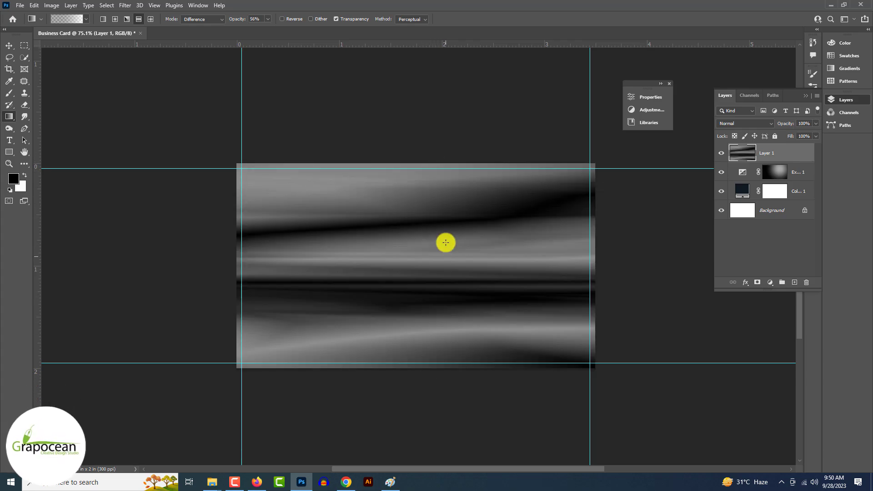
pyautogui.moveTo(460, 371); pyautogui.dragTo(407, 193)
pyautogui.moveTo(408, 182); pyautogui.dragTo(416, 292)
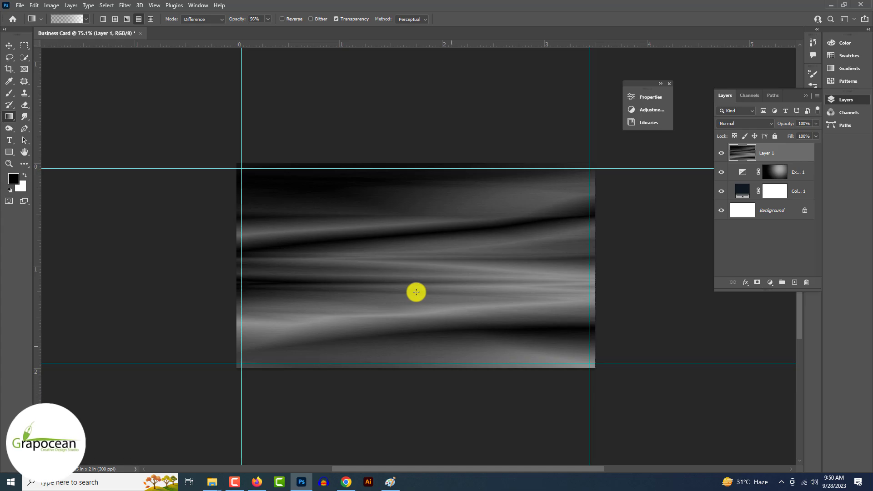
pyautogui.rightClick(785, 155)
pyautogui.click(718, 212)
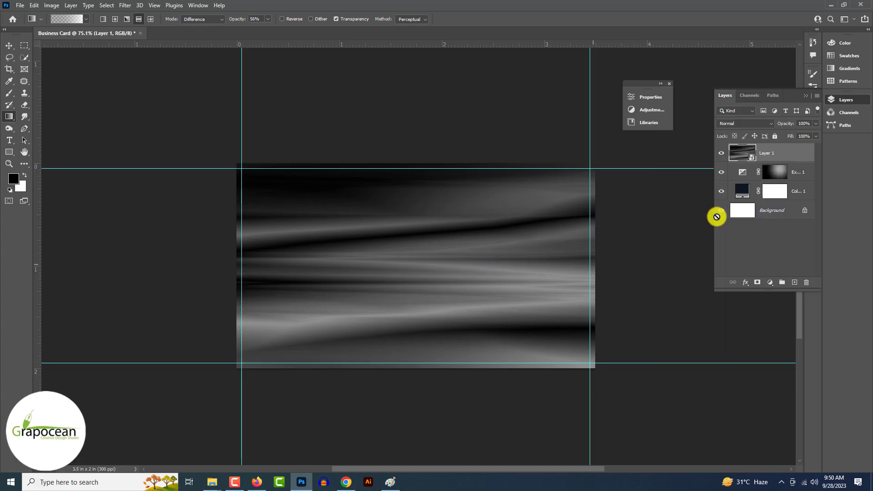
pyautogui.hotkey('ctrl', 't')
pyautogui.moveTo(412, 164); pyautogui.dragTo(415, 269)
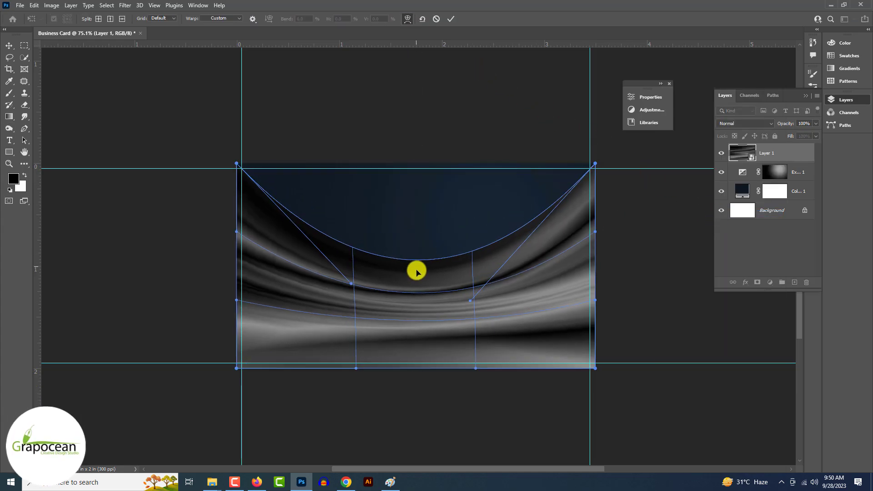
pyautogui.click(451, 18)
pyautogui.hotkey('ctrl', 't')
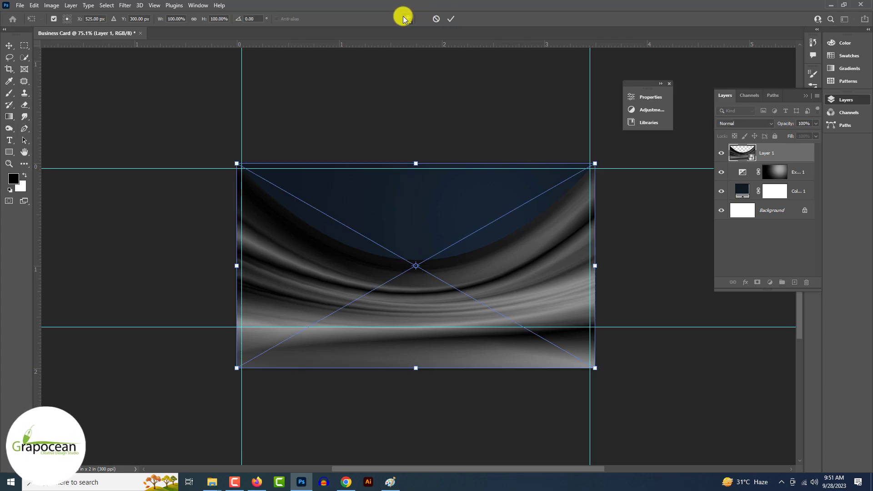
pyautogui.click(404, 18)
pyautogui.moveTo(382, 354); pyautogui.dragTo(355, 312)
pyautogui.moveTo(403, 268); pyautogui.dragTo(404, 276)
pyautogui.moveTo(595, 368); pyautogui.dragTo(601, 298)
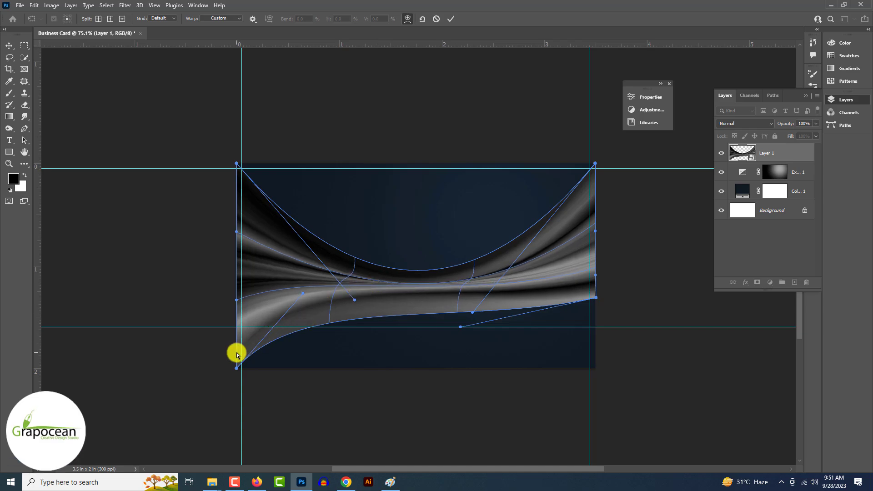
pyautogui.moveTo(236, 368); pyautogui.dragTo(225, 318)
pyautogui.moveTo(409, 286); pyautogui.dragTo(408, 300)
pyautogui.moveTo(583, 212); pyautogui.dragTo(585, 218)
pyautogui.moveTo(538, 306); pyautogui.dragTo(545, 300)
pyautogui.moveTo(391, 298); pyautogui.dragTo(390, 306)
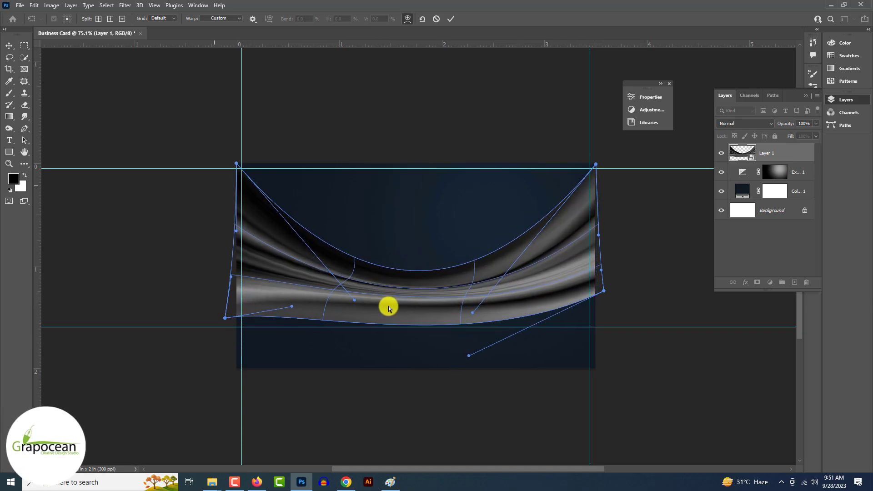
pyautogui.click(449, 19)
pyautogui.click(743, 123)
pyautogui.scroll(-12, 742, 124)
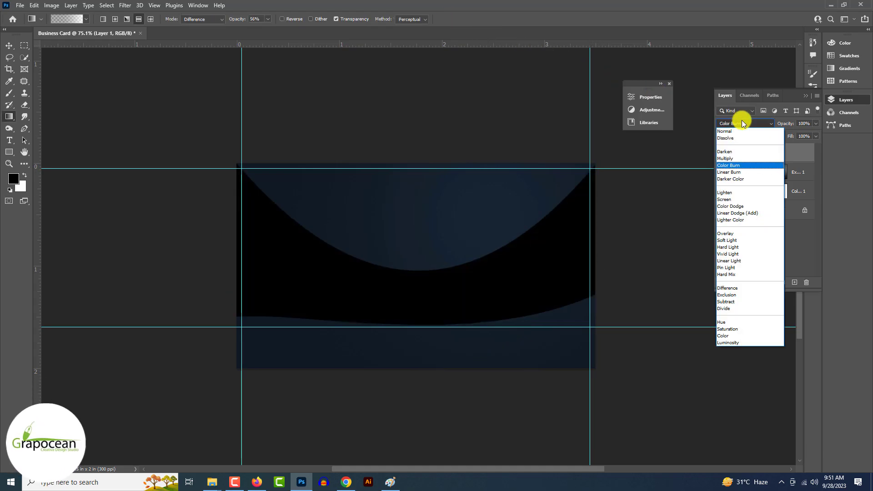
pyautogui.scroll(-8, 743, 124)
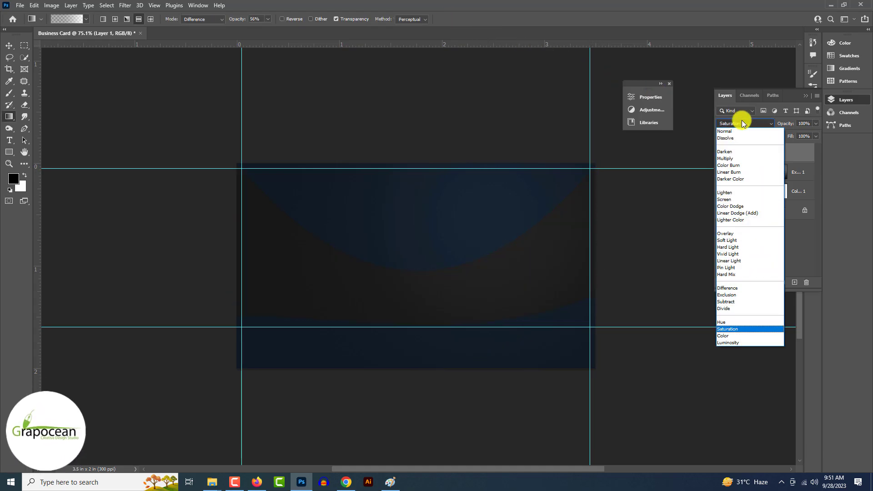
pyautogui.scroll(-7, 742, 124)
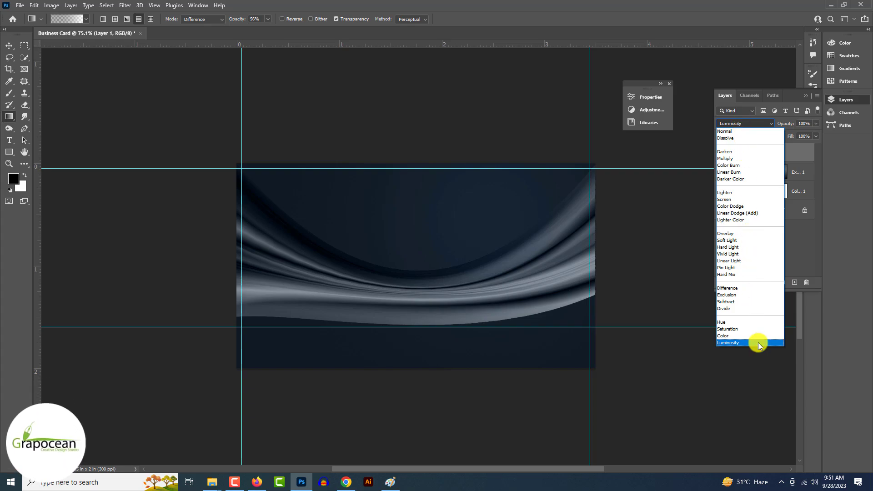
pyautogui.click(692, 414)
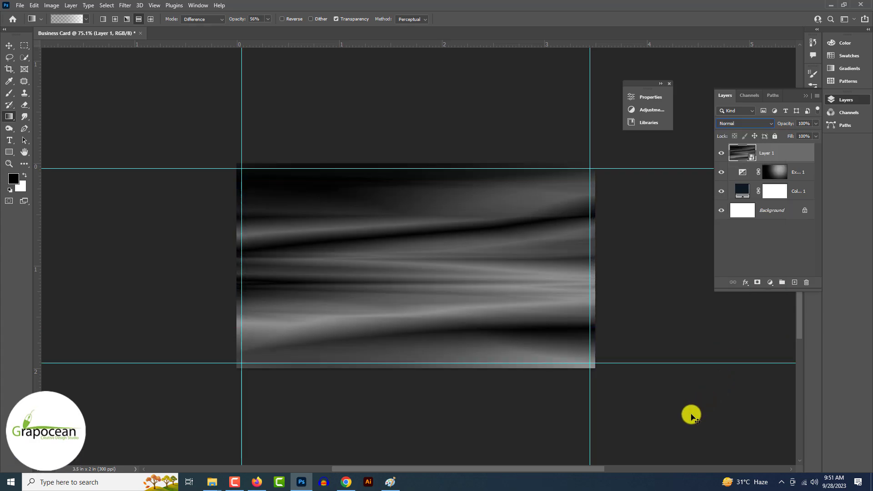
# - Squash the streak layer to about half height and warp it into a wave
pyautogui.hotkey('ctrl', 't')
pyautogui.moveTo(416, 163); pyautogui.dragTo(411, 207)
pyautogui.click(407, 19)
pyautogui.moveTo(357, 261); pyautogui.dragTo(356, 293)
pyautogui.moveTo(534, 276); pyautogui.dragTo(533, 249)
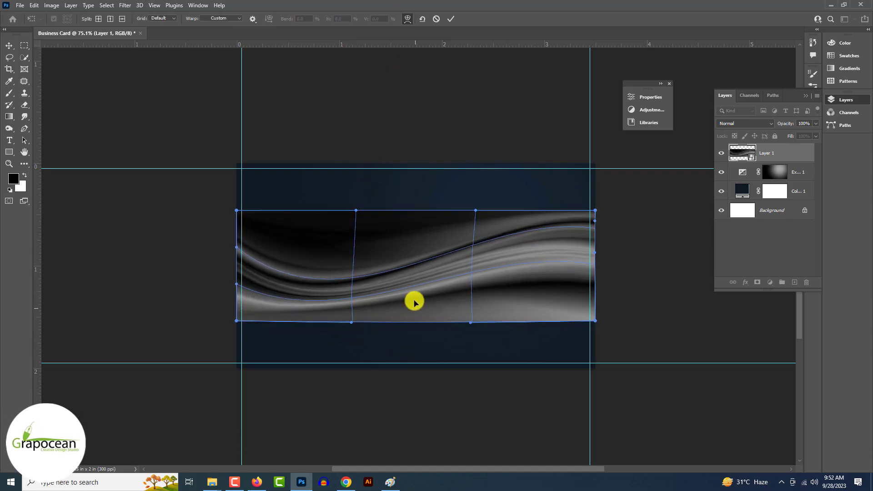
pyautogui.moveTo(577, 312); pyautogui.dragTo(579, 341)
pyautogui.moveTo(578, 219); pyautogui.dragTo(577, 231)
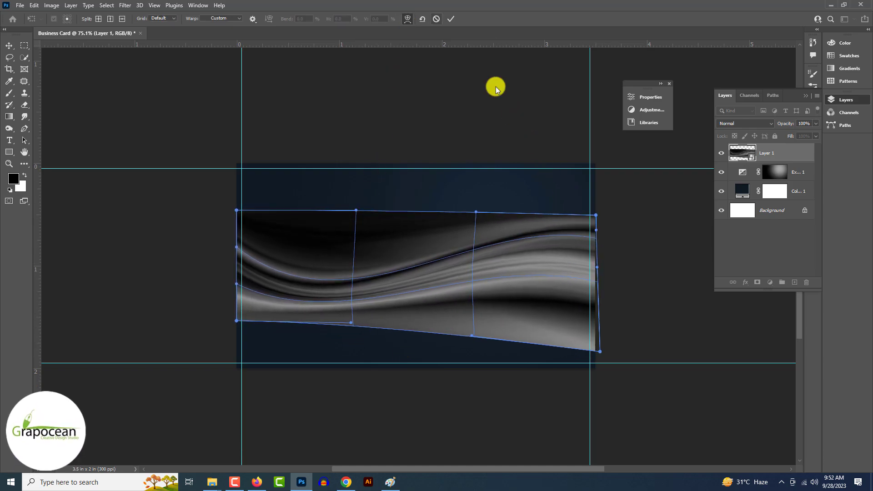
pyautogui.click(450, 18)
# - Cycle through blend modes for the wave layer and apply one
pyautogui.press('g')
pyautogui.click(743, 124)
pyautogui.scroll(-14, 743, 125)
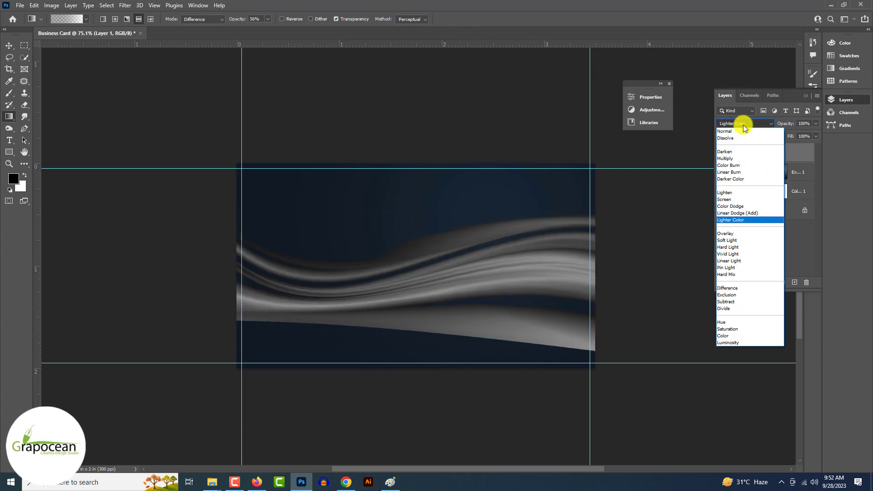
pyautogui.scroll(8, 743, 124)
pyautogui.scroll(-9, 743, 125)
pyautogui.scroll(-5, 743, 125)
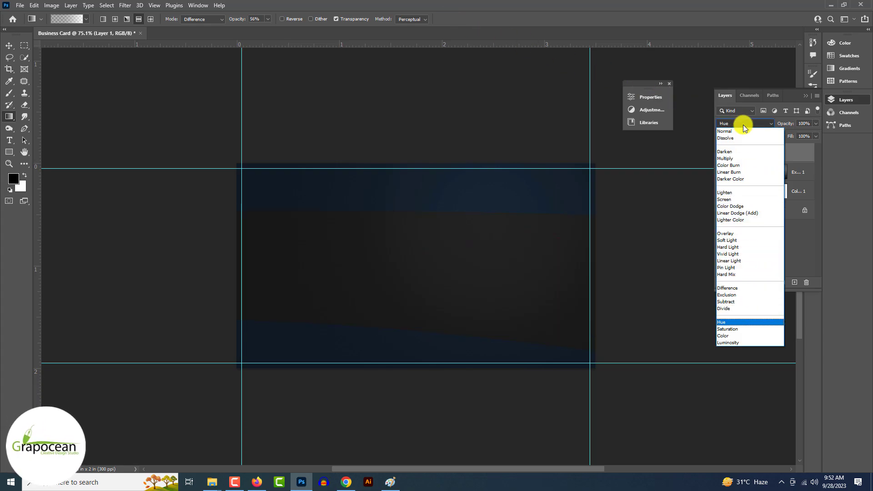
pyautogui.scroll(20, 743, 124)
pyautogui.scroll(-19, 743, 125)
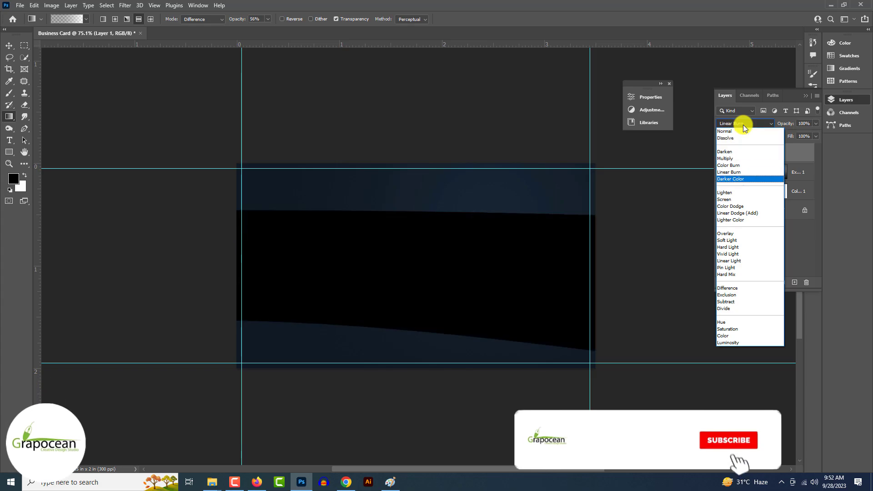
pyautogui.scroll(-7, 743, 124)
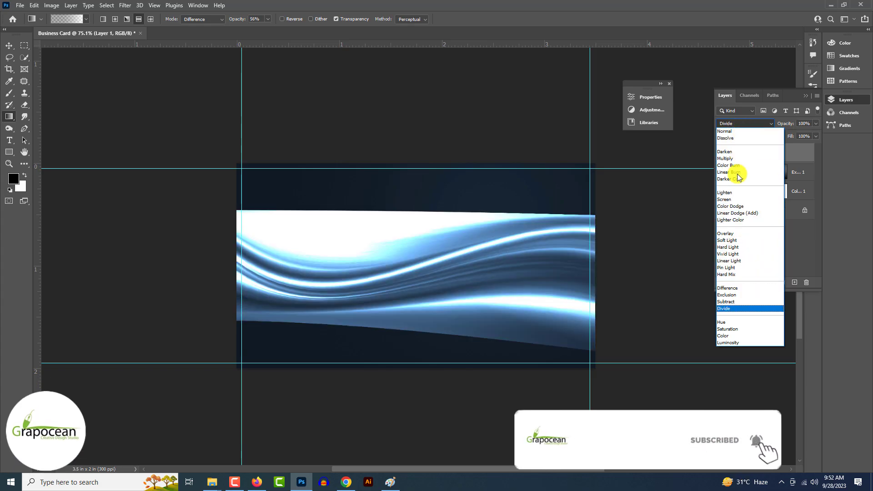
pyautogui.press('Return')
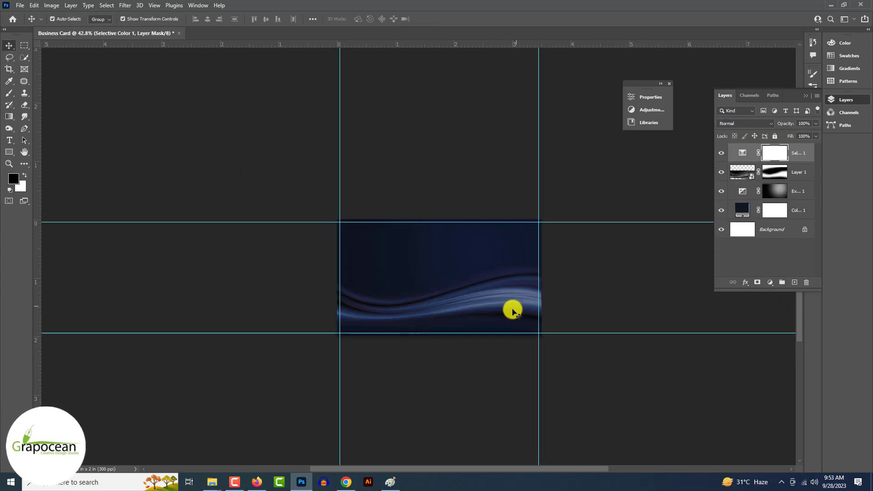
pyautogui.scroll(2, 513, 311)
# - Clip Selective Color to Layer 1, select the wave layer, hide guides and zoom in
pyautogui.keyDown('alt'); pyautogui.click(738, 162); pyautogui.keyUp('alt')
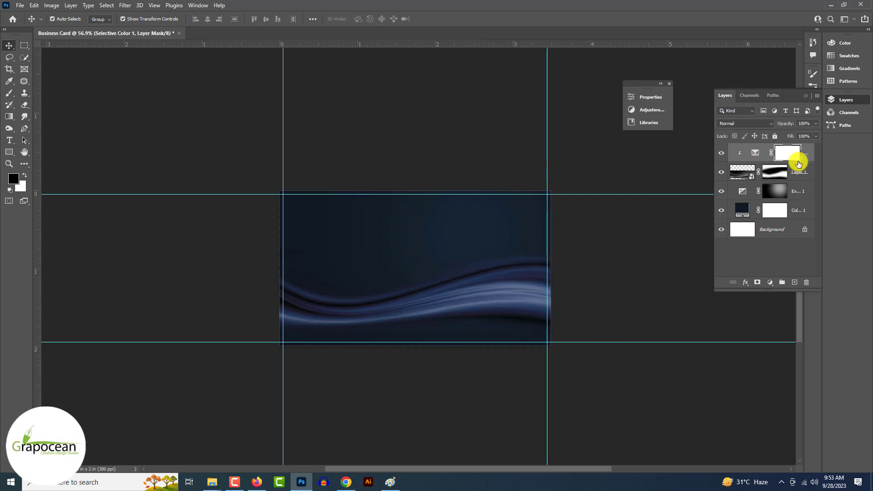
pyautogui.click(621, 285)
pyautogui.click(508, 307)
pyautogui.hotkey('ctrl', 'h')
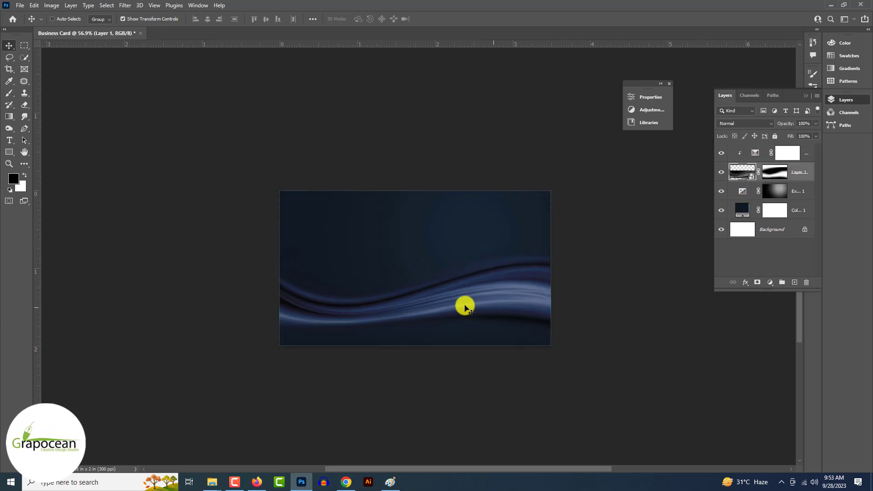
pyautogui.keyDown('ctrl'); pyautogui.click(456, 305); pyautogui.keyUp('ctrl')
pyautogui.keyDown('ctrl'); pyautogui.click(457, 305); pyautogui.keyUp('ctrl')
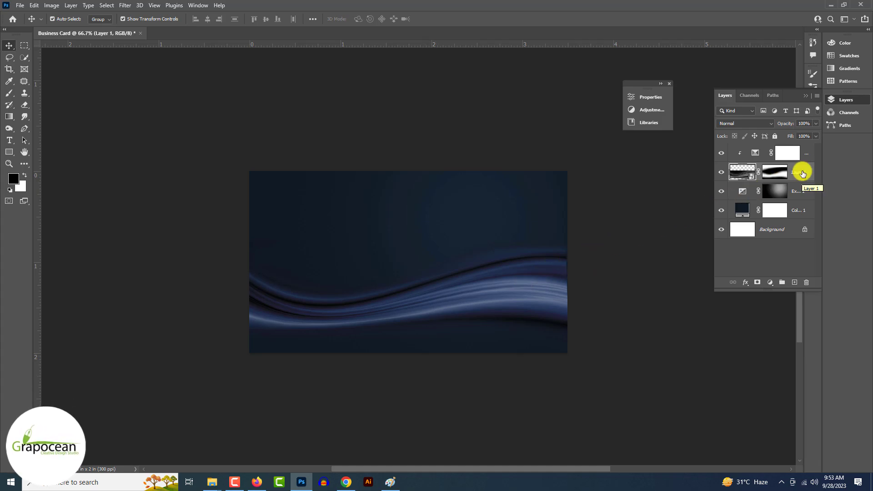
pyautogui.click(126, 7)
pyautogui.moveTo(131, 122)
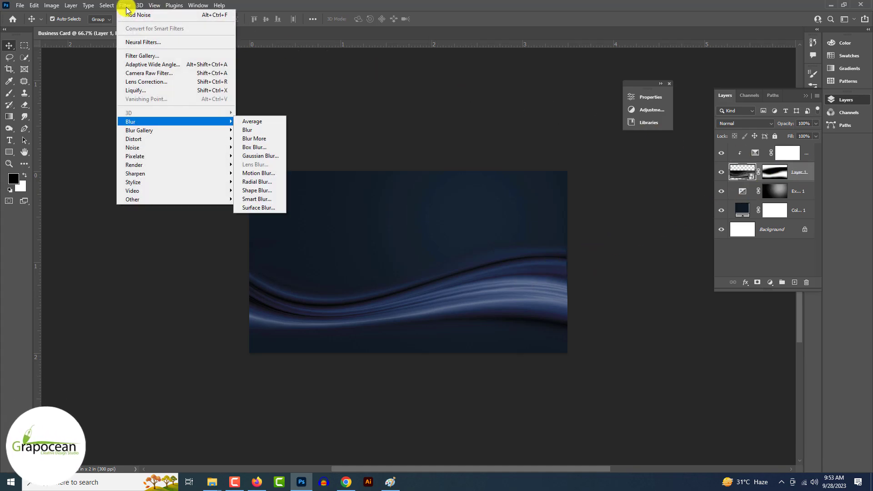
pyautogui.moveTo(182, 131)
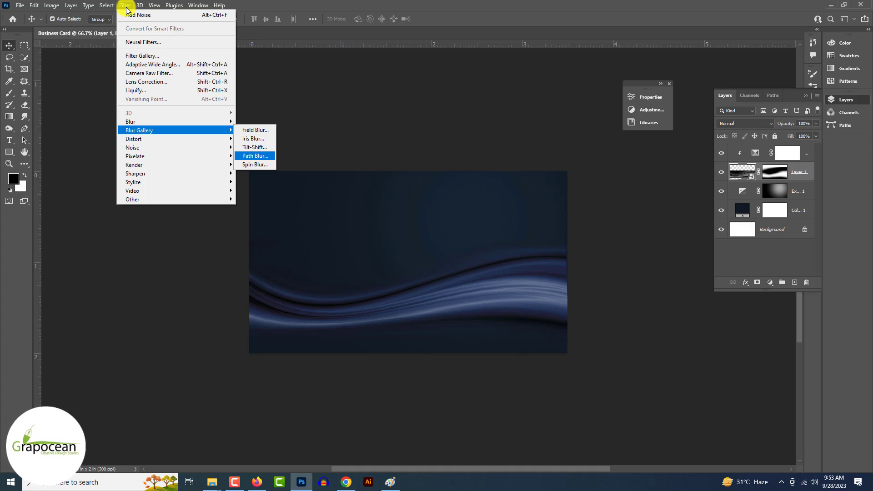
pyautogui.click(262, 156)
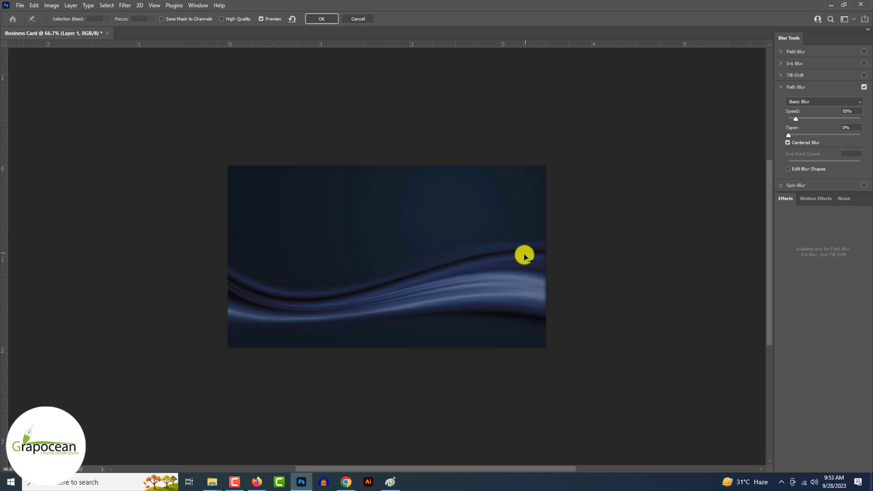
pyautogui.hscroll(3, 524, 257)
pyautogui.moveTo(796, 122); pyautogui.dragTo(858, 131)
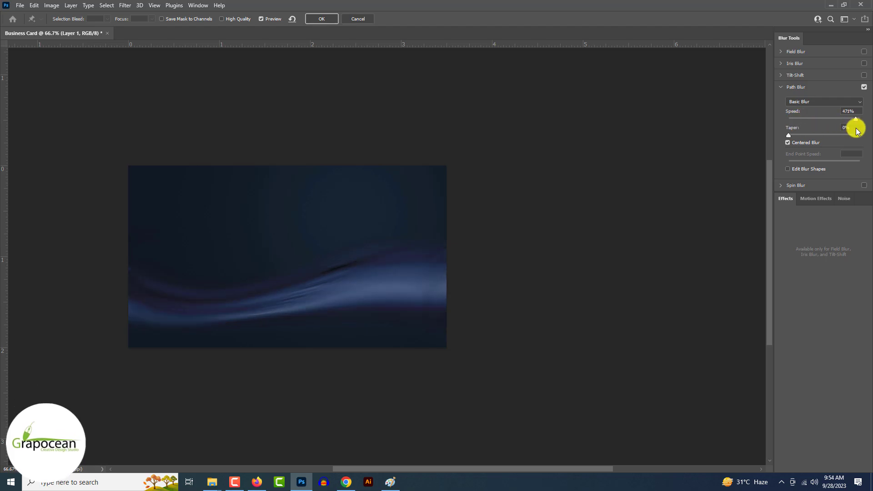
# - Discard the Path Blur, then reposition Layer 2 and warp it into a second wave
pyautogui.click(357, 18)
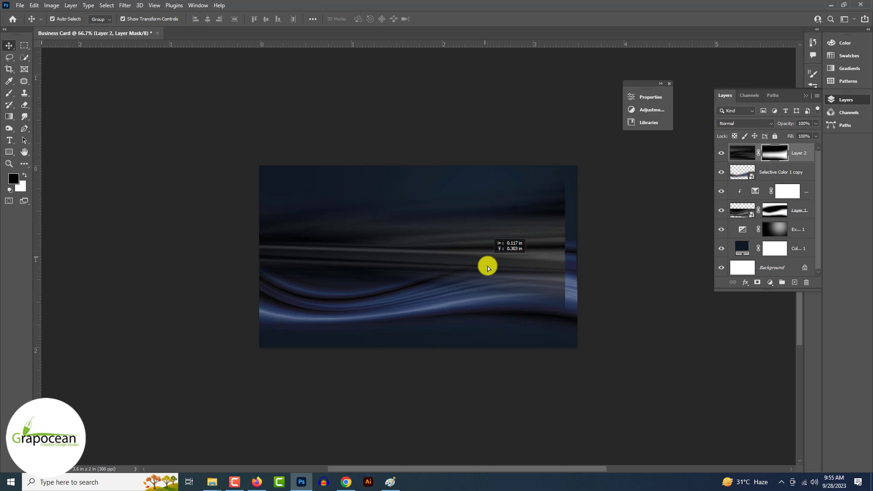
pyautogui.moveTo(487, 264); pyautogui.dragTo(488, 281)
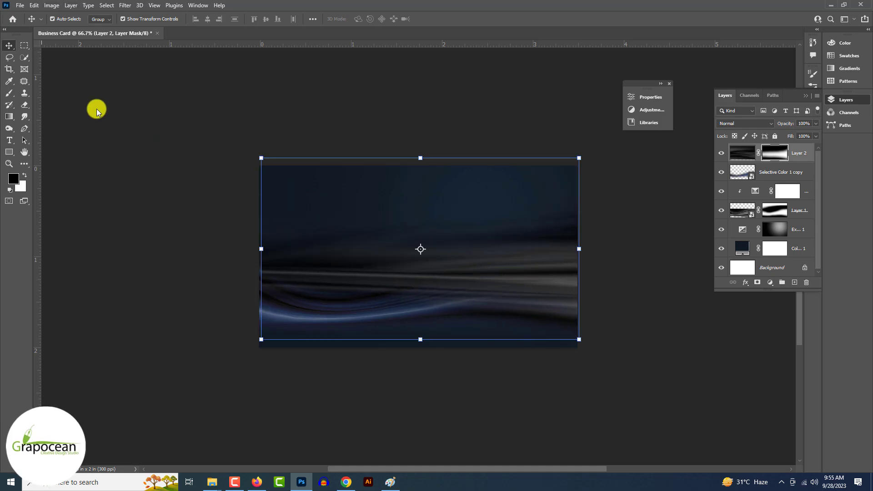
pyautogui.hotkey('ctrl', 't')
pyautogui.click(407, 19)
pyautogui.moveTo(364, 278); pyautogui.dragTo(363, 304)
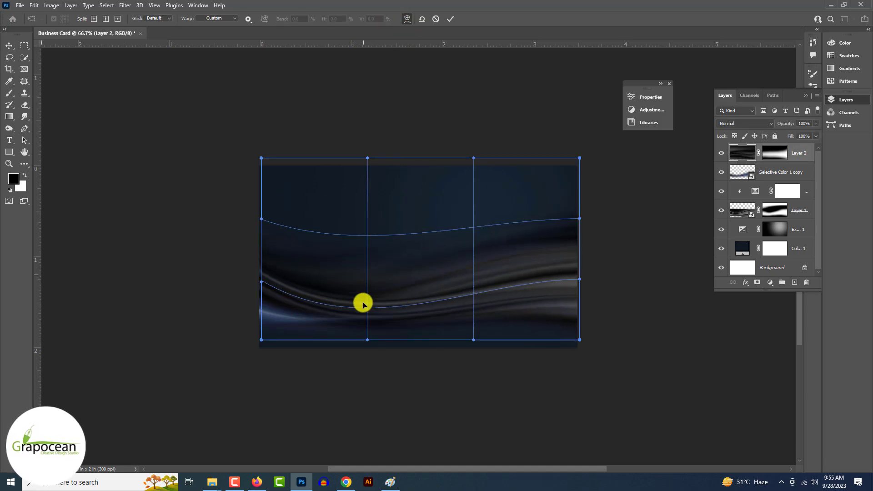
pyautogui.moveTo(274, 279); pyautogui.dragTo(274, 256)
pyautogui.moveTo(563, 317); pyautogui.dragTo(571, 323)
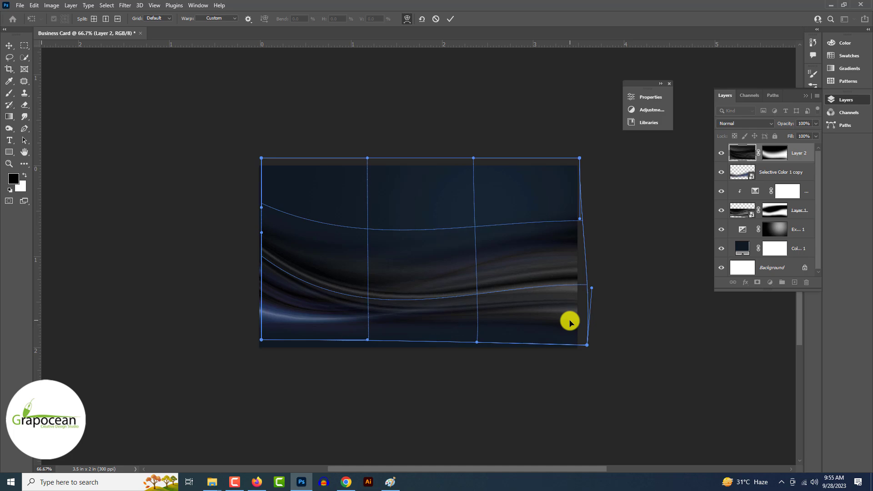
pyautogui.click(450, 19)
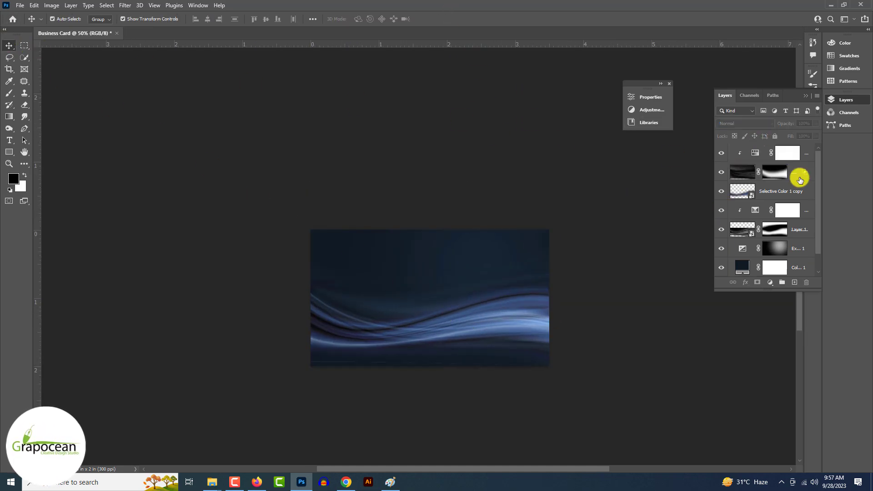
# - Move both wave layers down the card and nudge Layer 2 slightly up
pyautogui.click(799, 176)
pyautogui.keyDown('shift'); pyautogui.click(799, 230); pyautogui.keyUp('shift')
pyautogui.moveTo(478, 326)
pyautogui.mouseDown()
pyautogui.moveTo(480, 338)
pyautogui.moveTo(479, 331)
pyautogui.mouseUp()
pyautogui.click(608, 333)
pyautogui.moveTo(439, 263); pyautogui.dragTo(440, 241)
pyautogui.hotkey('ctrl', 'z')
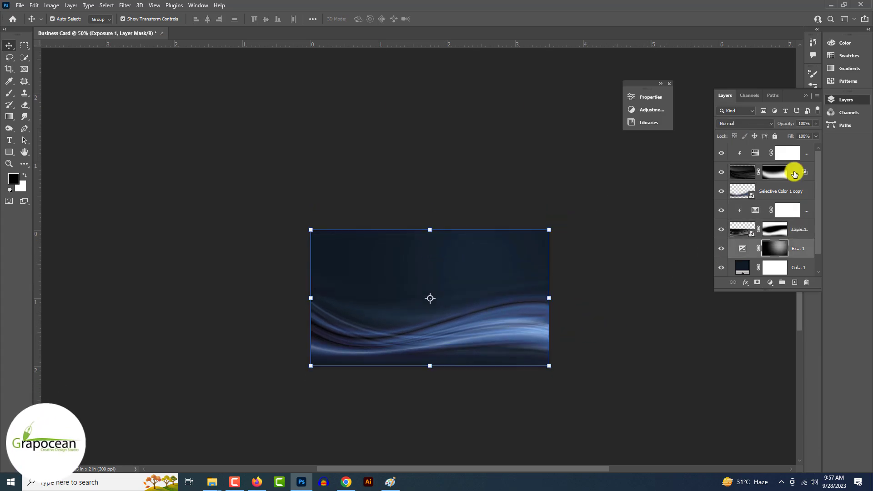
pyautogui.click(794, 173)
pyautogui.hotkey('shift', 'Up')
pyautogui.hotkey('shift', 'Up')
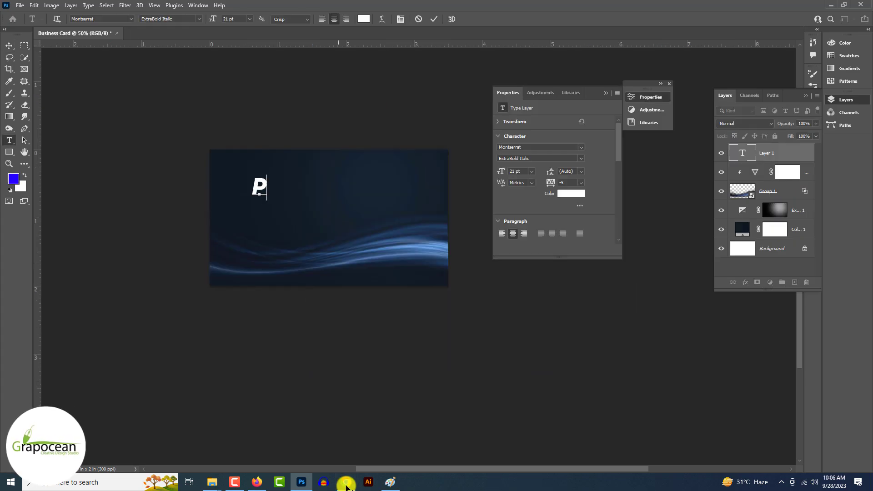
# - Type the cardholder's name and move it to the card's upper left
pyautogui.press('BackSpace')
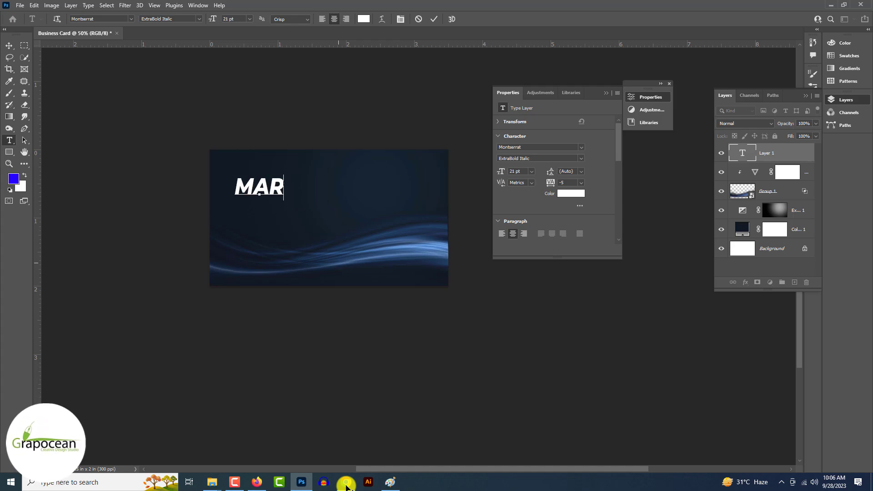
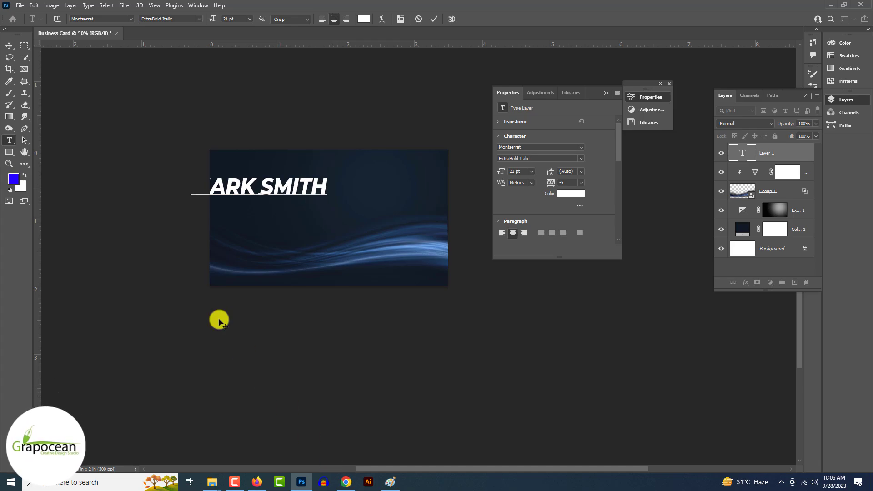
pyautogui.click(10, 45)
pyautogui.moveTo(311, 185); pyautogui.dragTo(195, 180)
# - Set the surname to a lighter Montserrat italic weight than the first name
pyautogui.click(9, 140)
pyautogui.click(294, 185)
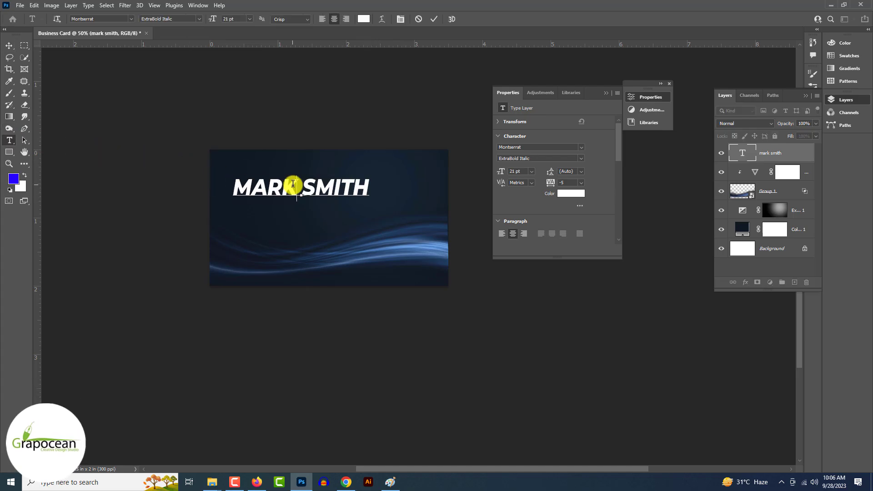
pyautogui.click(130, 19)
pyautogui.click(162, 47)
pyautogui.moveTo(301, 188); pyautogui.dragTo(432, 191)
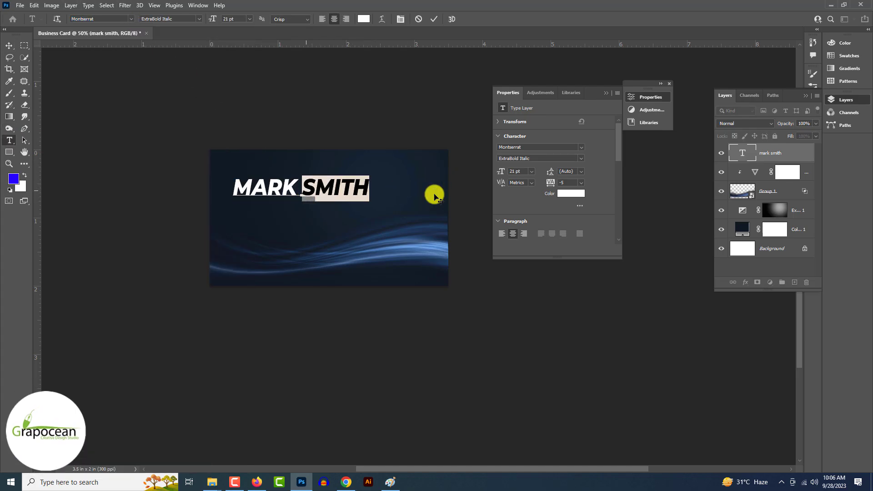
pyautogui.click(132, 19)
pyautogui.press('Down')
pyautogui.press('Down')
pyautogui.press('Down')
pyautogui.press('Down')
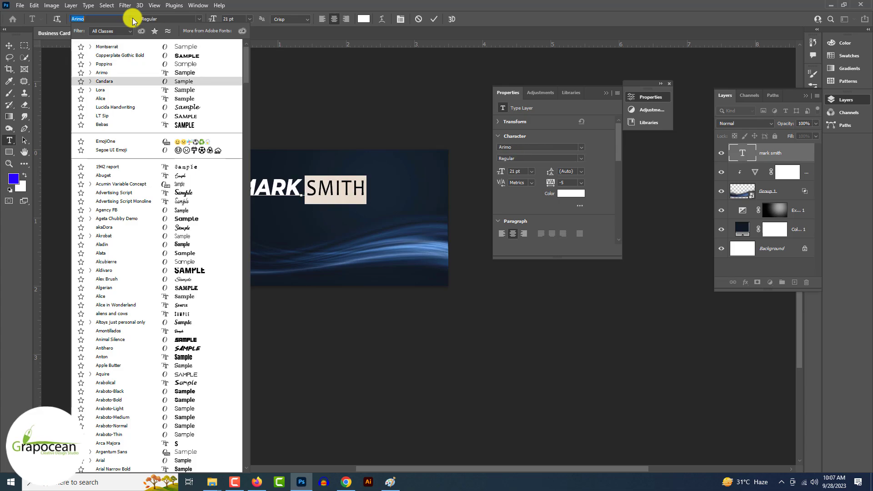
pyautogui.press('Up')
pyautogui.press('Up')
pyautogui.press('Up')
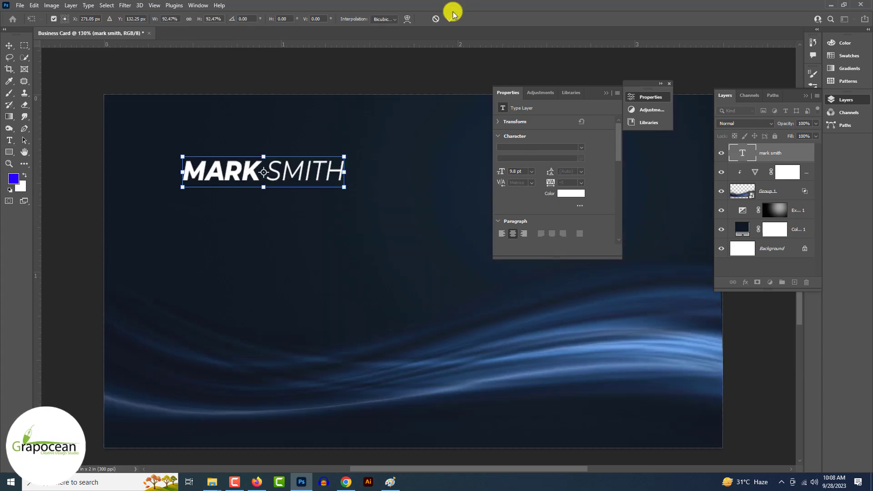
pyautogui.click(452, 16)
pyautogui.click(76, 253)
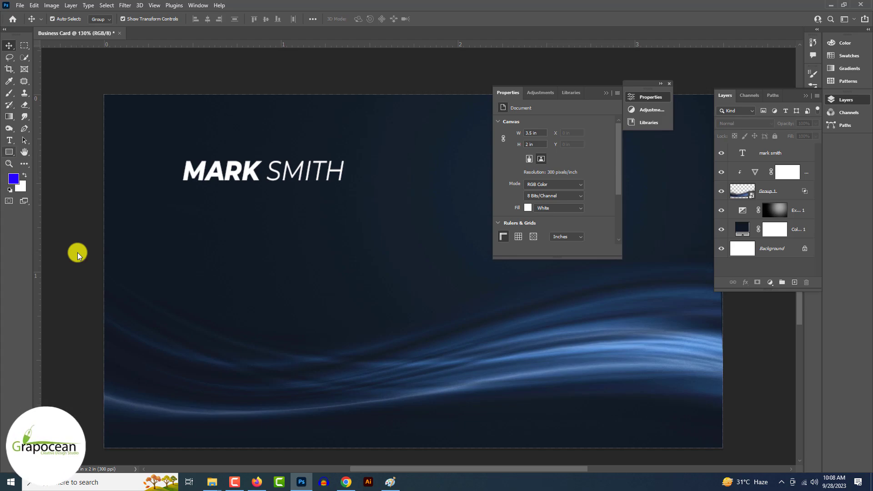
# - Add a new text line reading 'CO FOUNDER GRAPHIC DESIGNER' below the name
pyautogui.rightClick(9, 140)
pyautogui.click(54, 139)
pyautogui.click(221, 222)
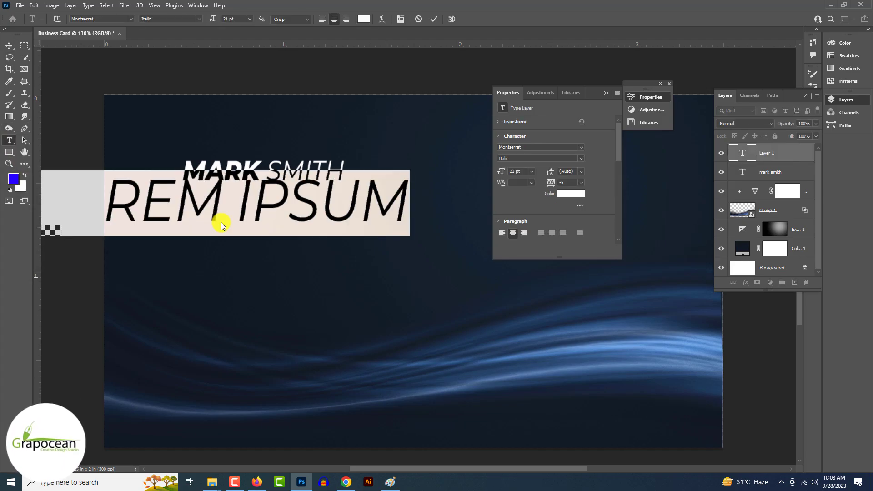
pyautogui.press('BackSpace')
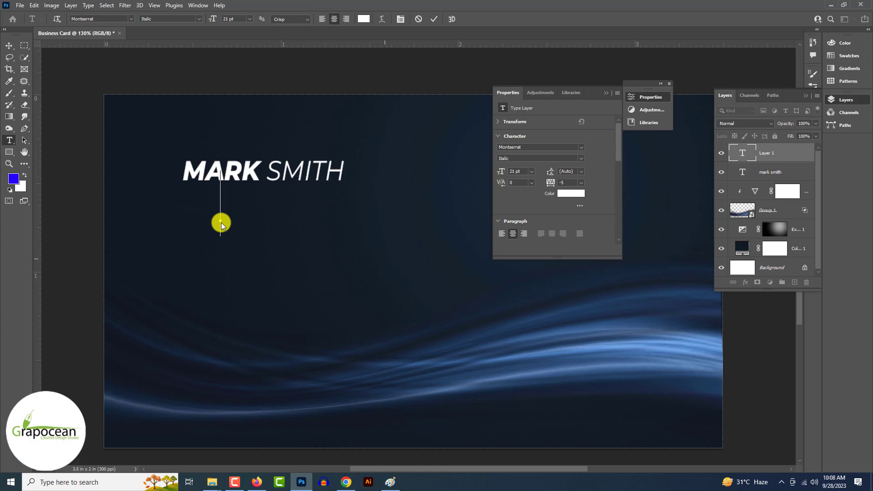
pyautogui.write('CO')
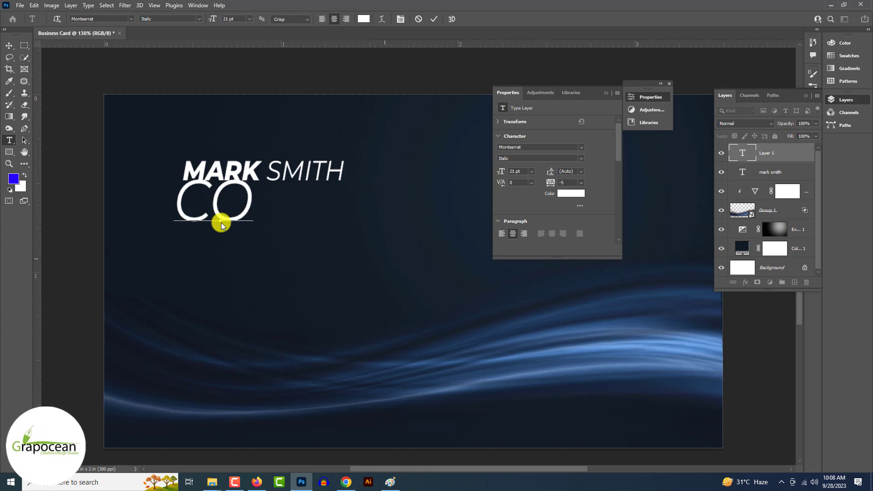
pyautogui.write(' FOUNDER')
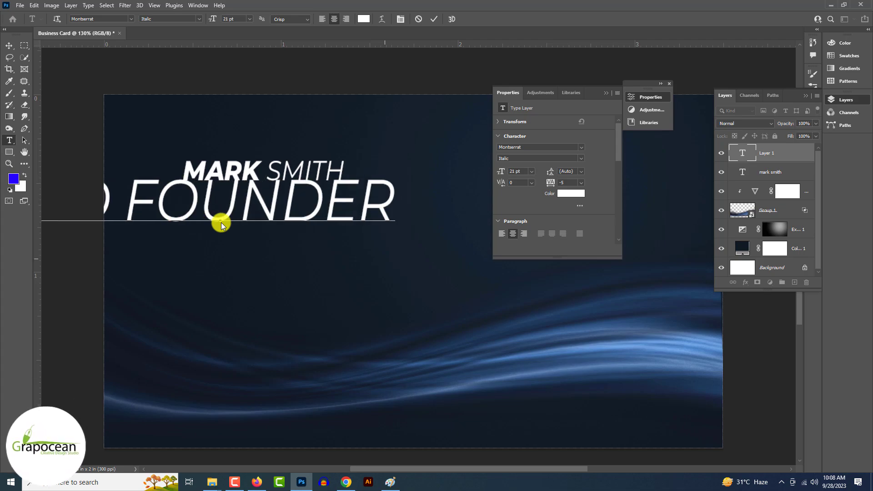
pyautogui.write(' BRAND')
pyautogui.press('BackSpace')
pyautogui.press('BackSpace')
pyautogui.press('BackSpace')
pyautogui.press('BackSpace')
pyautogui.press('BackSpace')
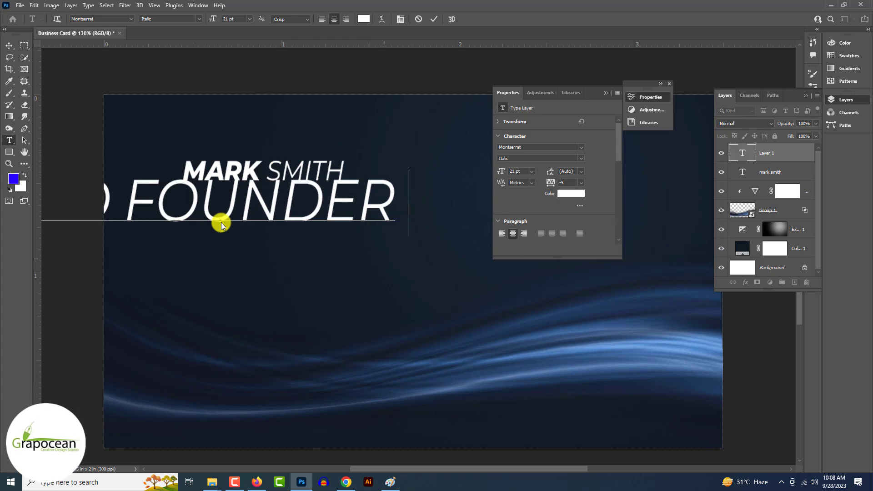
pyautogui.press('BackSpace')
pyautogui.press('BackSpace')
pyautogui.press('BackSpace')
pyautogui.press('BackSpace')
pyautogui.press('BackSpace')
pyautogui.press('BackSpace')
pyautogui.press('BackSpace')
pyautogui.press('BackSpace')
pyautogui.press('BackSpace')
pyautogui.press('BackSpace')
pyautogui.press('BackSpace')
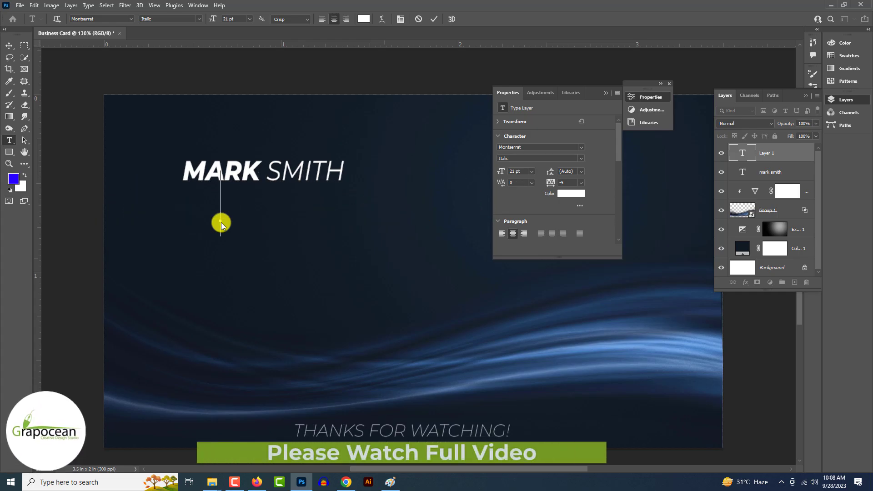
pyautogui.write('CO')
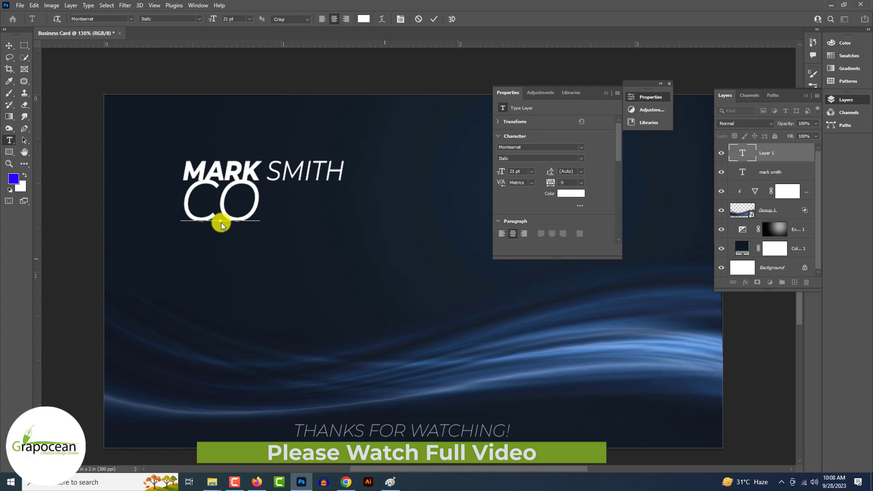
pyautogui.write(' FOUNDER')
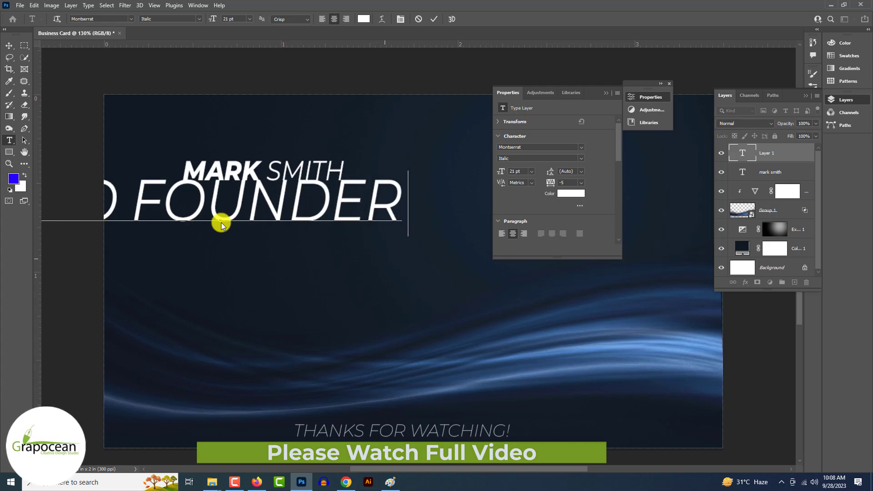
pyautogui.write(' GRAPHIC DESIGNER')
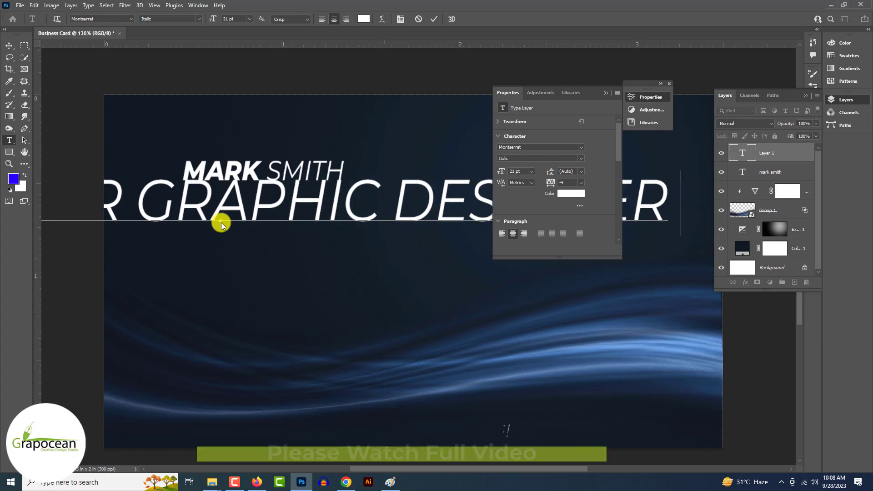
# - Shrink the subtitle to 5 pt and turn off All Caps
pyautogui.hotkey('ctrl', 'a')
pyautogui.moveTo(502, 173); pyautogui.dragTo(496, 173)
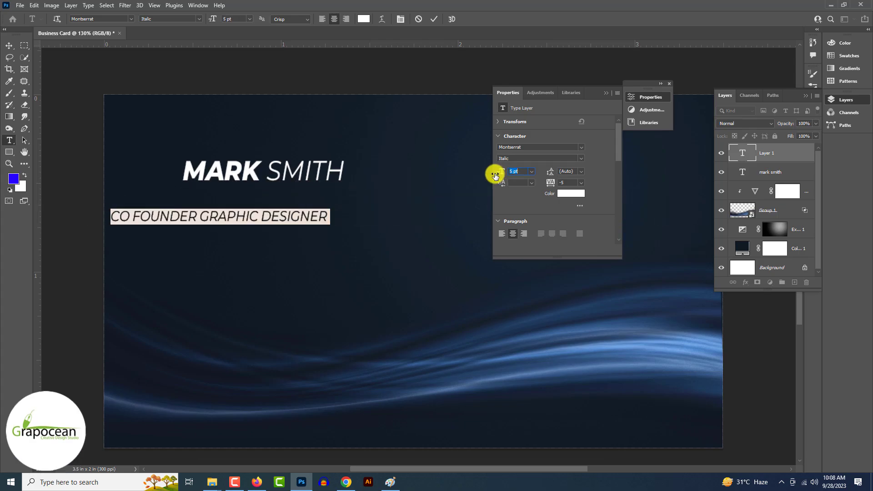
pyautogui.hotkey('ctrl', 't')
pyautogui.click(738, 168)
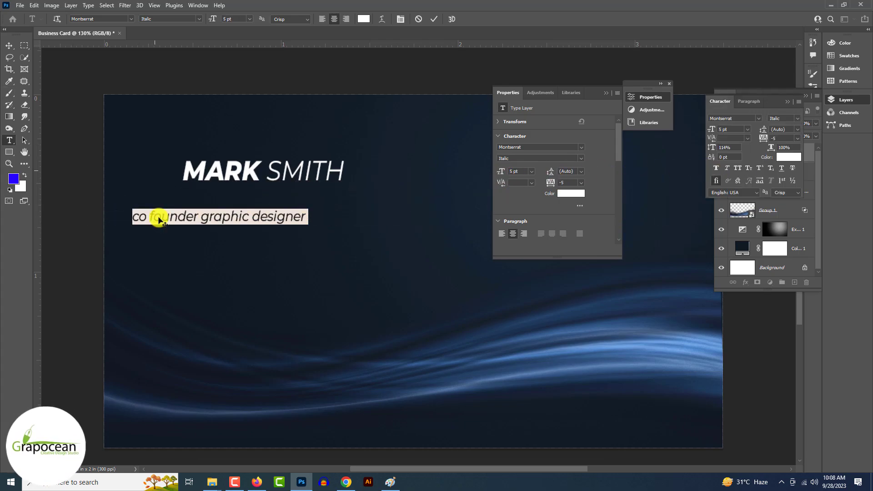
# - Capitalise 'Co' and 'Graphic', then move the subtitle up under the name
pyautogui.click(140, 220)
pyautogui.press('BackSpace')
pyautogui.write('C')
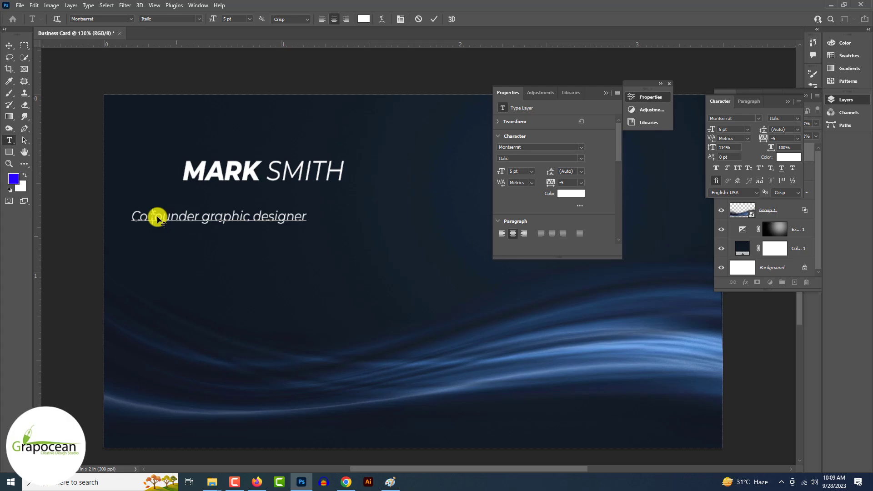
pyautogui.click(212, 220)
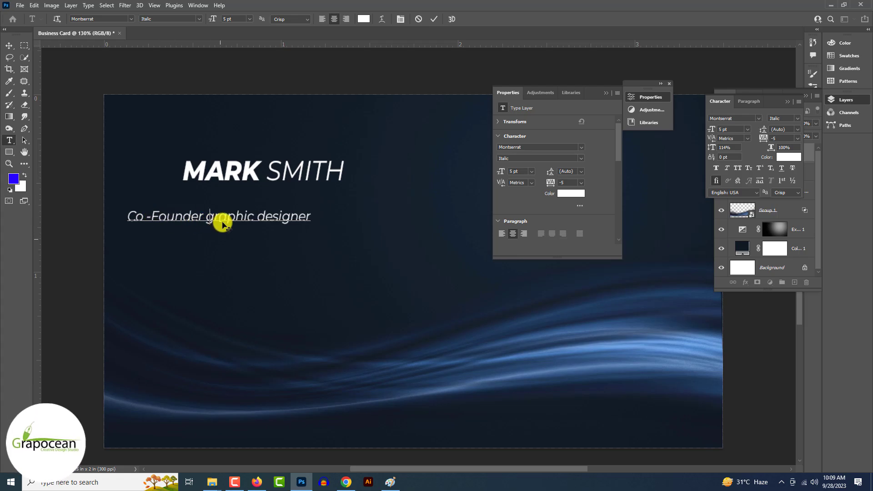
pyautogui.press('BackSpace')
pyautogui.write('G')
pyautogui.click(10, 46)
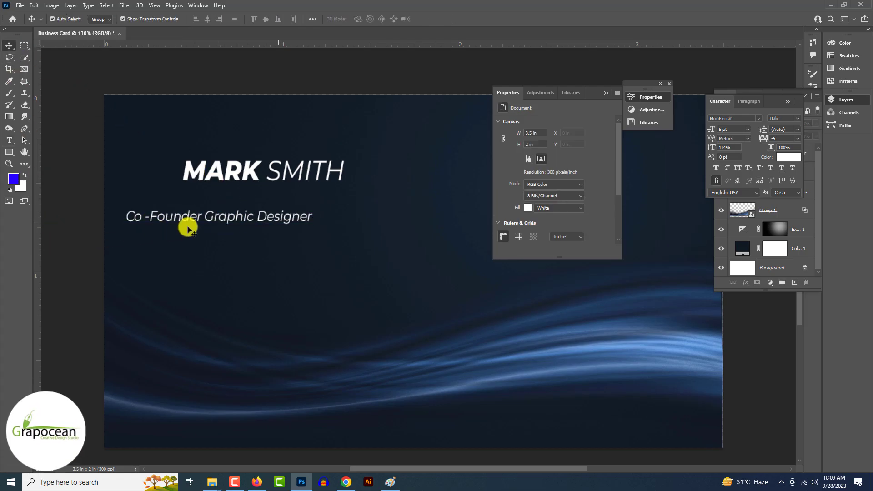
pyautogui.moveTo(187, 226); pyautogui.dragTo(357, 210)
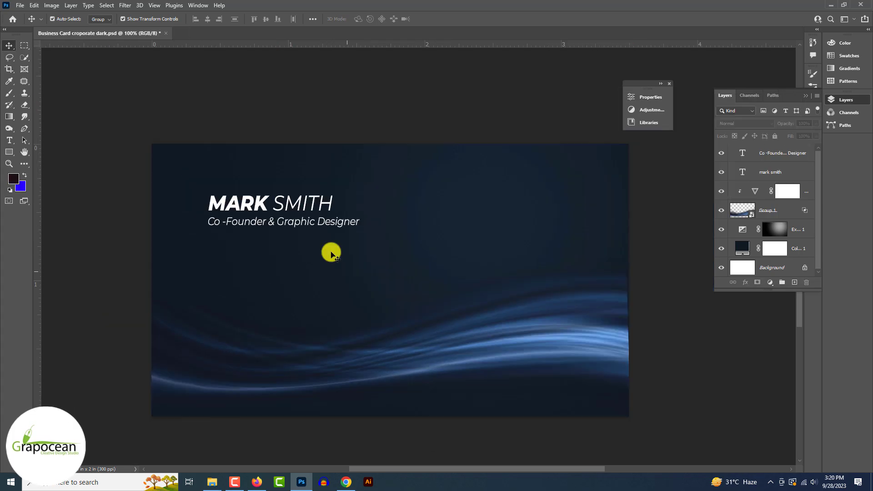
# - Draw a horizontal line under the subtitle with the Line Tool
pyautogui.scroll(-2, 331, 253)
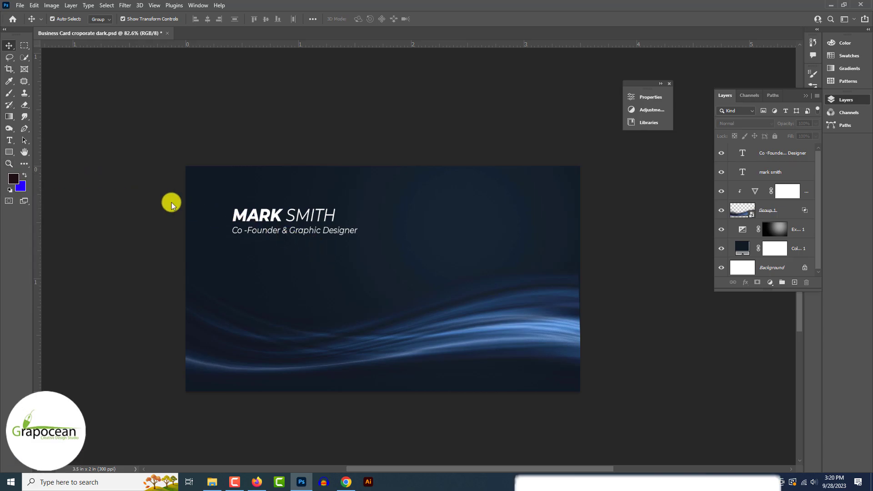
pyautogui.rightClick(11, 156)
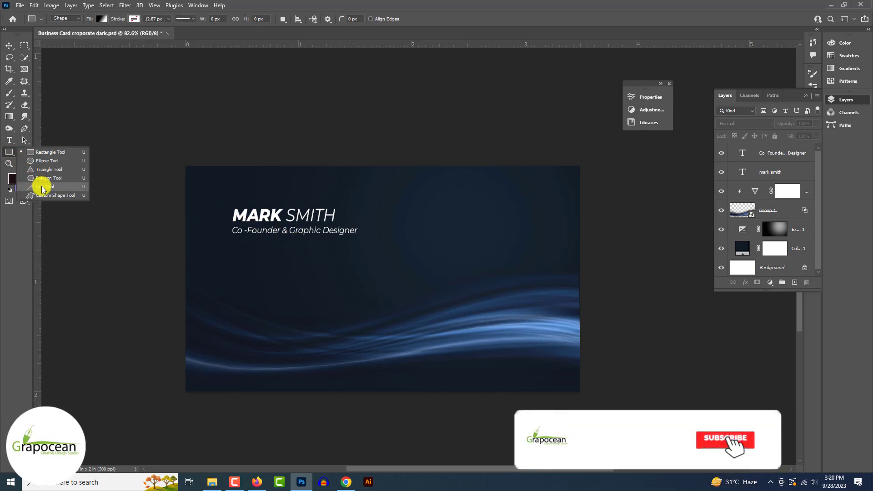
pyautogui.click(68, 190)
pyautogui.moveTo(235, 245); pyautogui.dragTo(367, 248)
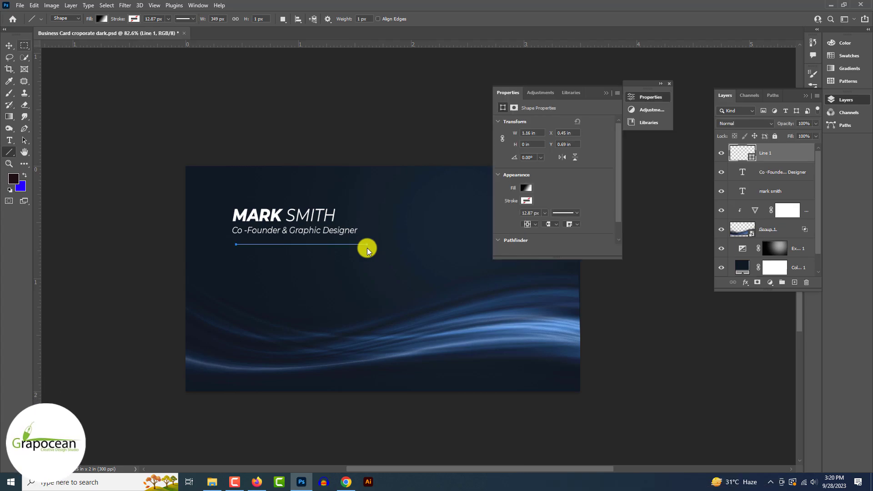
# - Give the line a white stroke and reduce its stroke width to a thin divider
pyautogui.click(606, 93)
pyautogui.moveTo(168, 29); pyautogui.dragTo(169, 32)
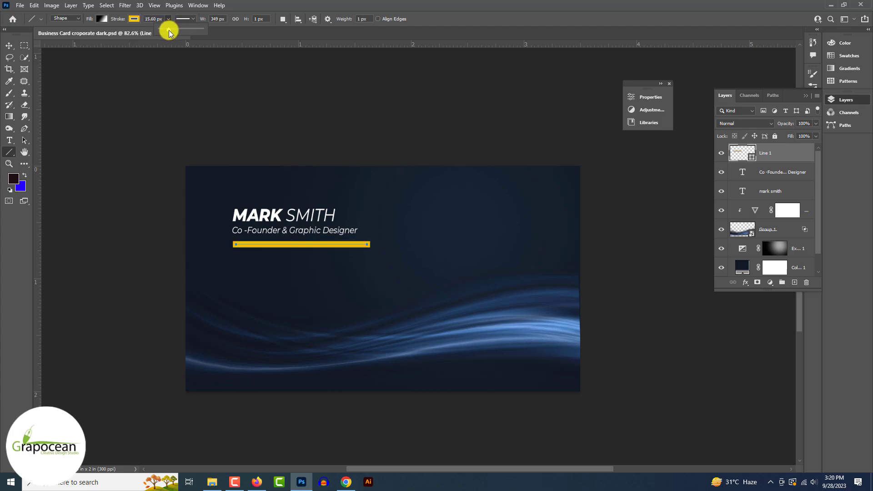
pyautogui.click(134, 18)
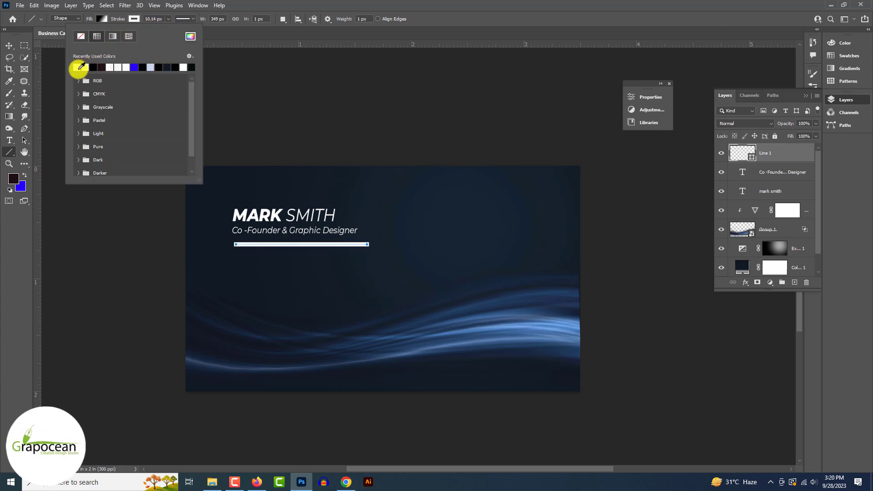
pyautogui.click(102, 19)
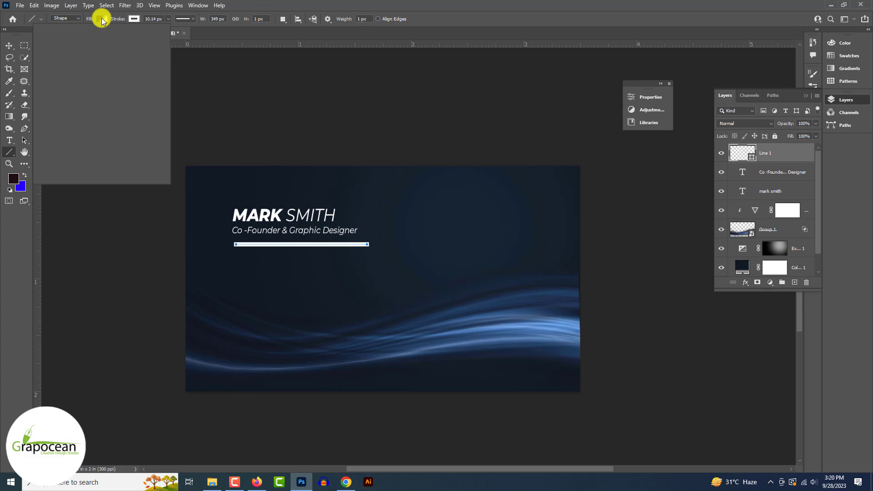
pyautogui.click(168, 18)
pyautogui.moveTo(168, 31); pyautogui.dragTo(165, 32)
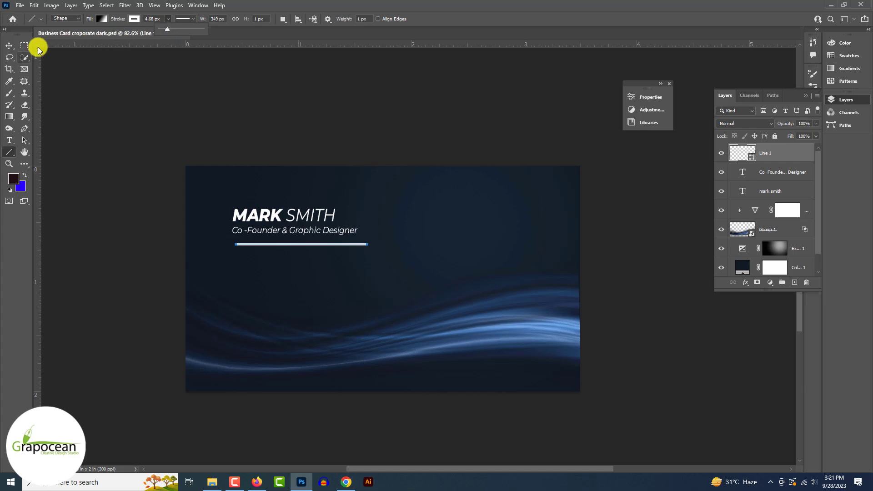
pyautogui.press('v')
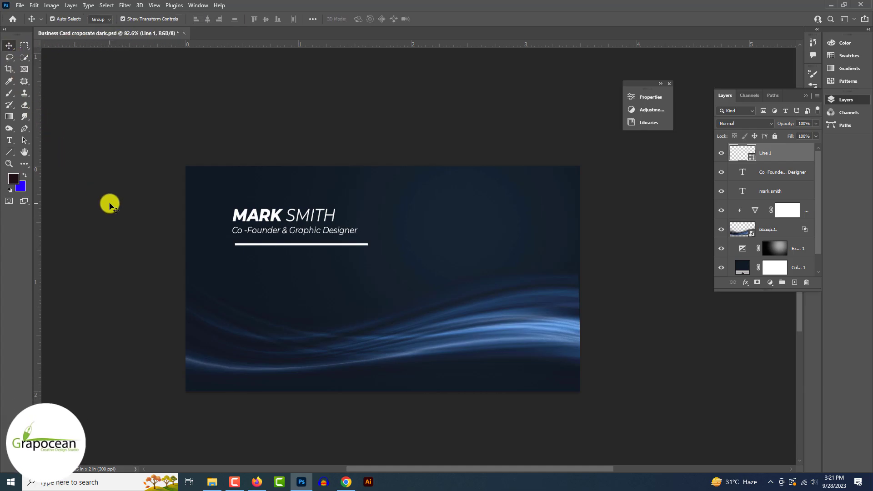
pyautogui.click(111, 206)
pyautogui.scroll(10, 253, 241)
# - Nudge the line left and open the cursor, email, phone and pin icon PNGs
pyautogui.moveTo(255, 255); pyautogui.dragTo(248, 242)
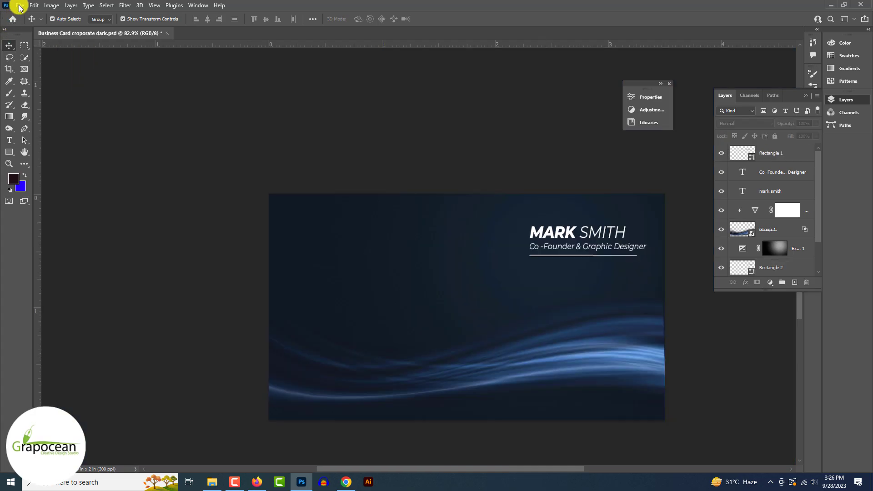
pyautogui.click(20, 8)
pyautogui.click(28, 25)
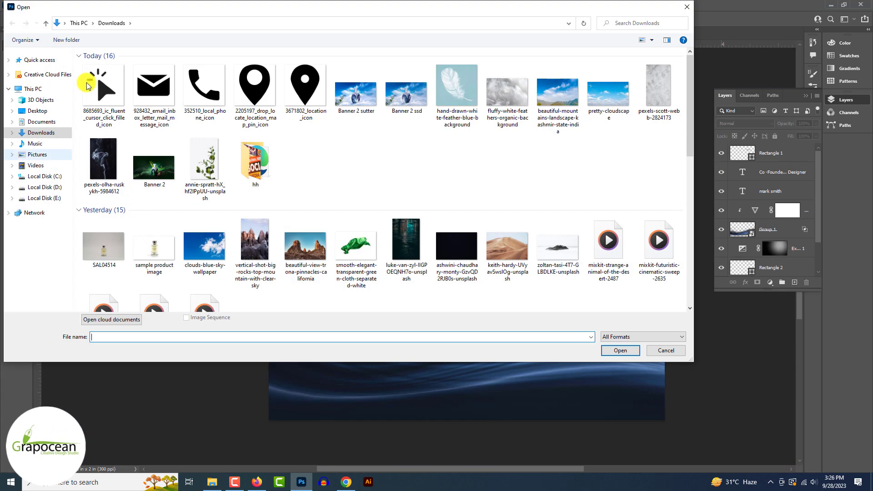
pyautogui.click(98, 84)
pyautogui.keyDown('ctrl'); pyautogui.click(150, 85); pyautogui.keyUp('ctrl')
pyautogui.keyDown('ctrl'); pyautogui.click(214, 84); pyautogui.keyUp('ctrl')
pyautogui.keyDown('ctrl'); pyautogui.click(249, 93); pyautogui.keyUp('ctrl')
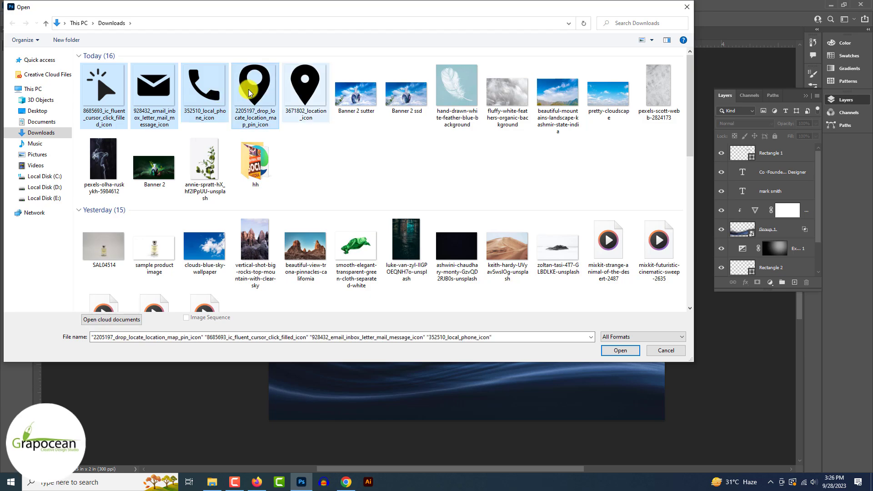
pyautogui.click(629, 354)
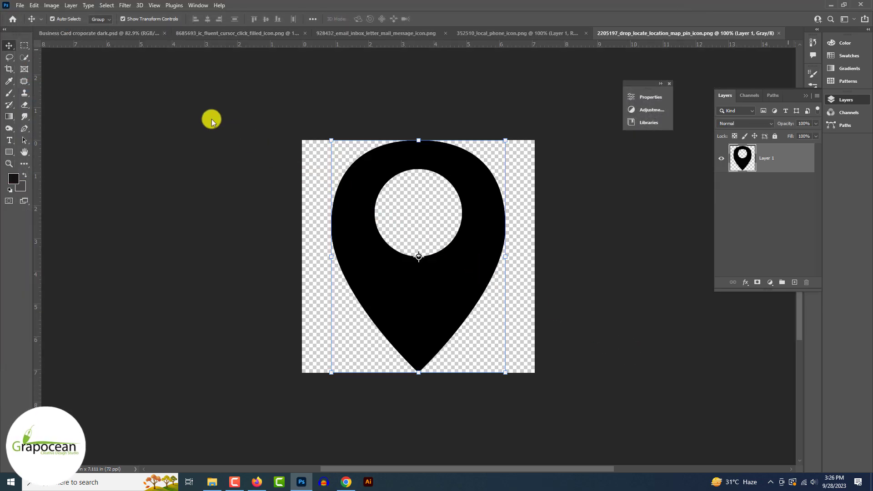
# - Place the pin icon on the card as a Smart Object, scaled small at the upper left
pyautogui.moveTo(62, 37); pyautogui.dragTo(290, 269)
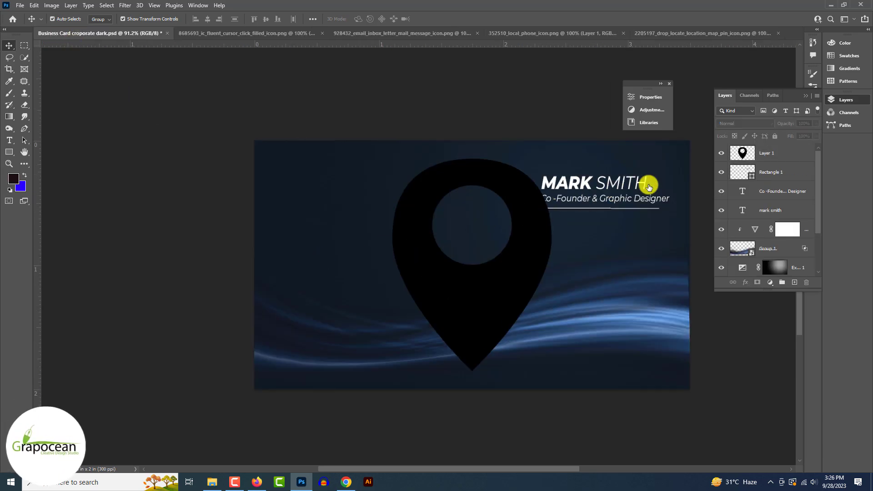
pyautogui.rightClick(779, 154)
pyautogui.click(724, 214)
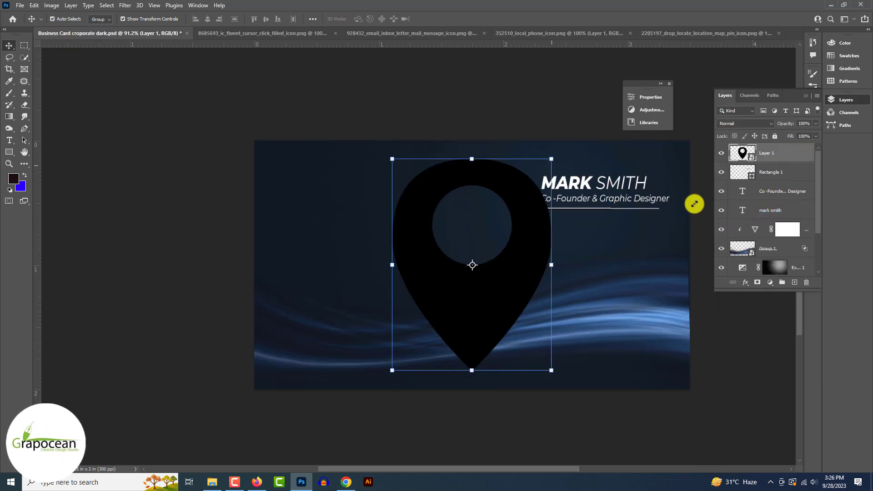
pyautogui.moveTo(551, 160); pyautogui.dragTo(237, 101)
pyautogui.scroll(6, 406, 353)
pyautogui.scroll(1, 237, 101)
pyautogui.scroll(2, 237, 101)
pyautogui.moveTo(238, 212); pyautogui.dragTo(235, 160)
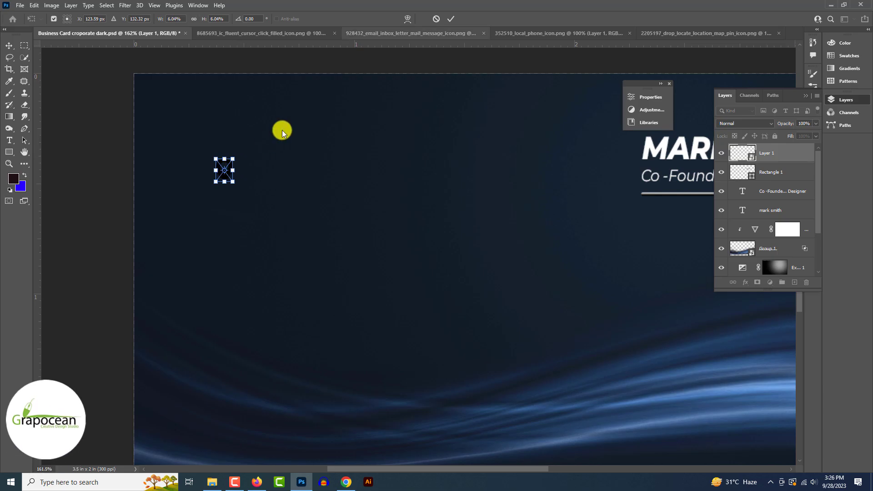
pyautogui.click(451, 18)
pyautogui.scroll(-1, 231, 122)
pyautogui.scroll(-2, 231, 122)
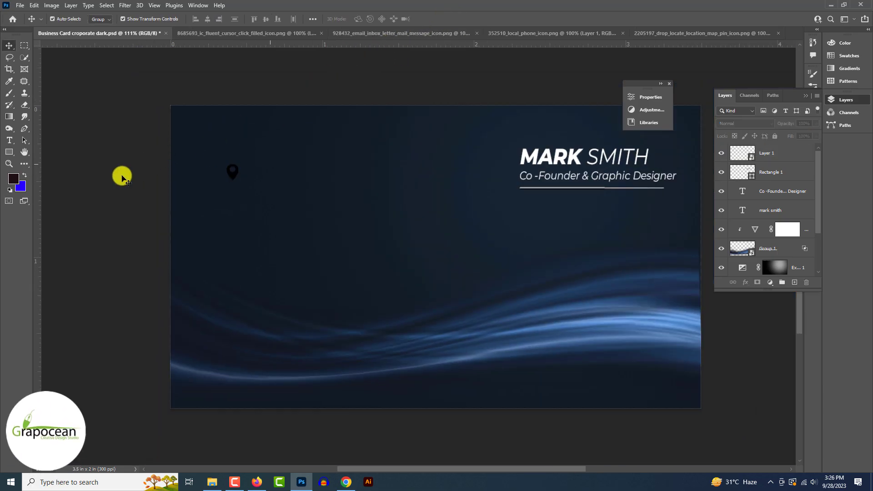
# - Turn the location pin white with a white Color Overlay in its Blending Options
pyautogui.rightClick(787, 155)
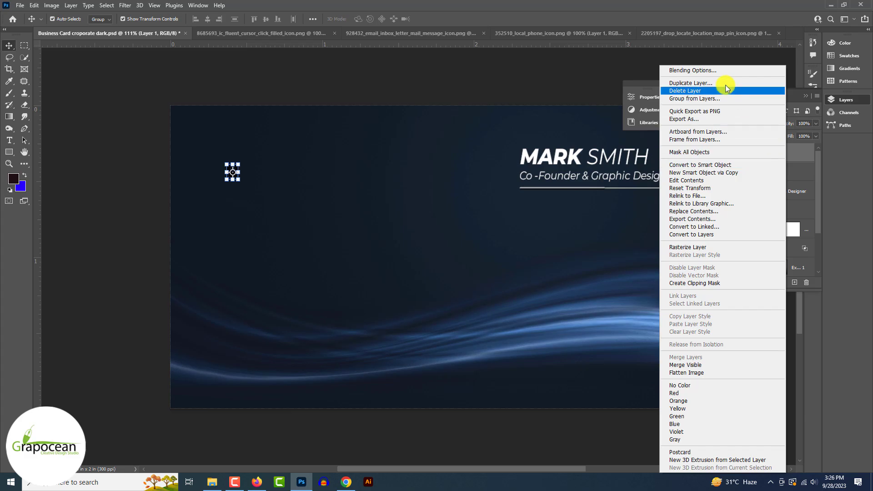
pyautogui.click(689, 71)
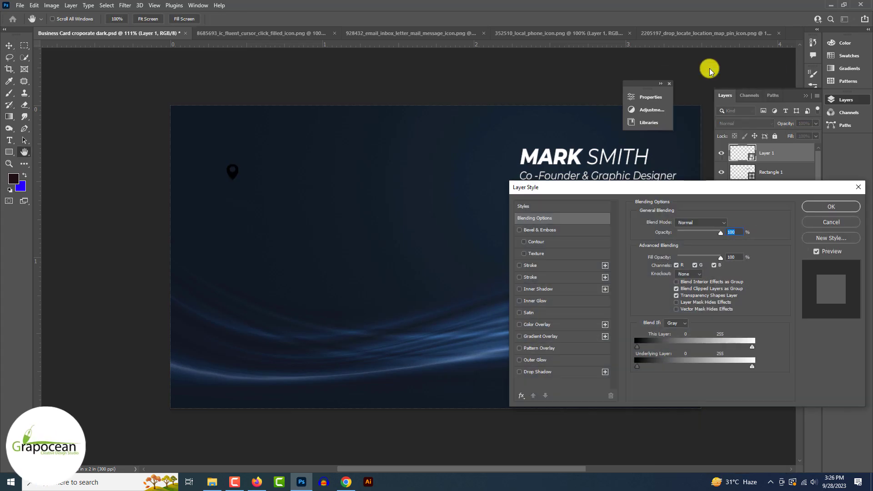
pyautogui.click(544, 325)
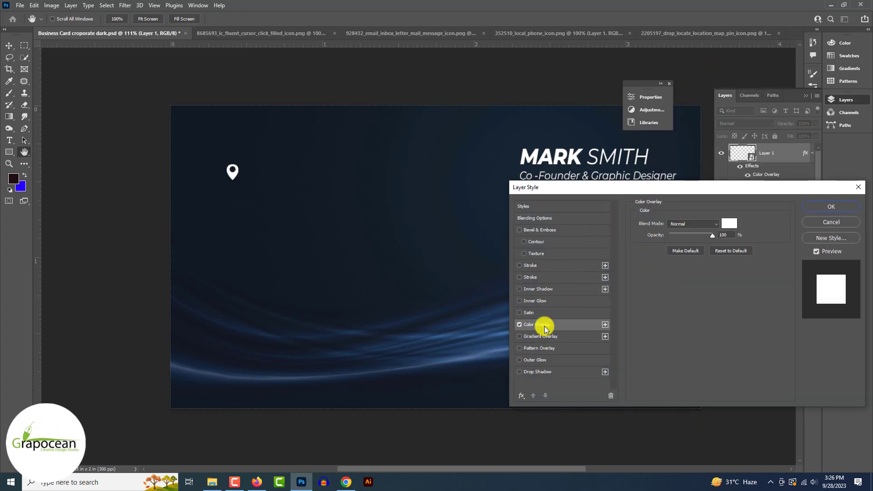
pyautogui.click(827, 208)
# - Cycle through the cursor, email and phone icon documents
pyautogui.click(240, 33)
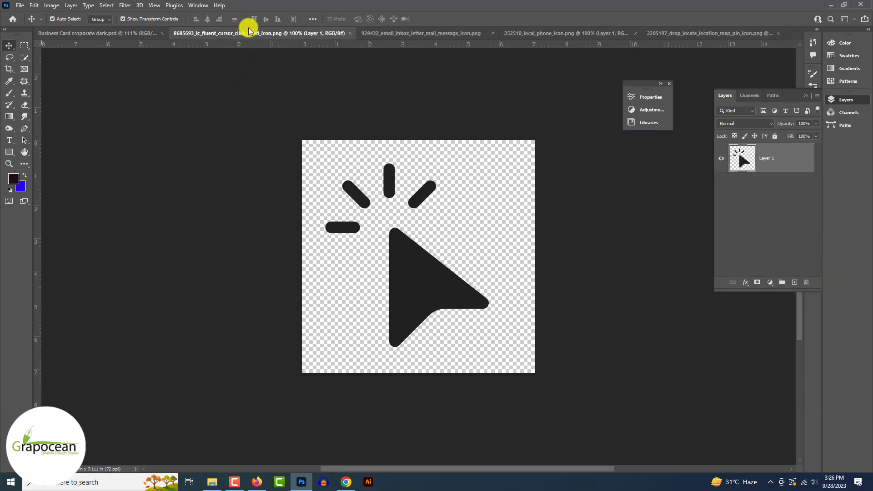
pyautogui.click(400, 33)
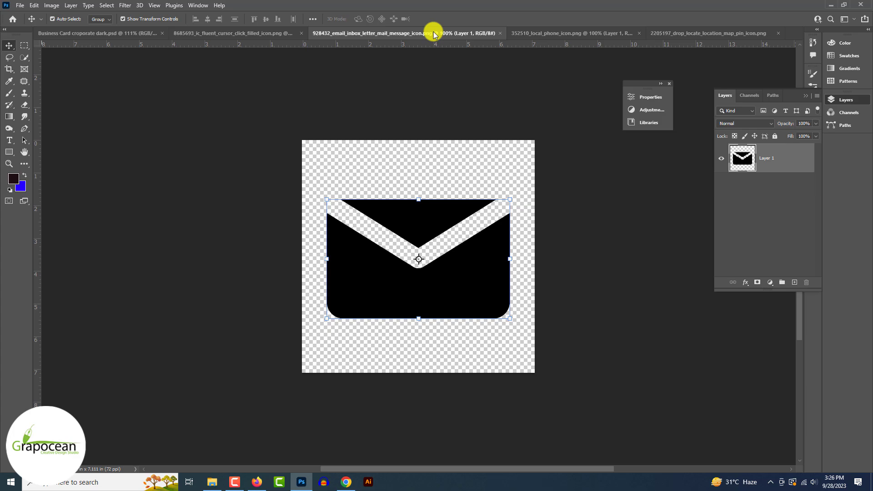
pyautogui.click(536, 33)
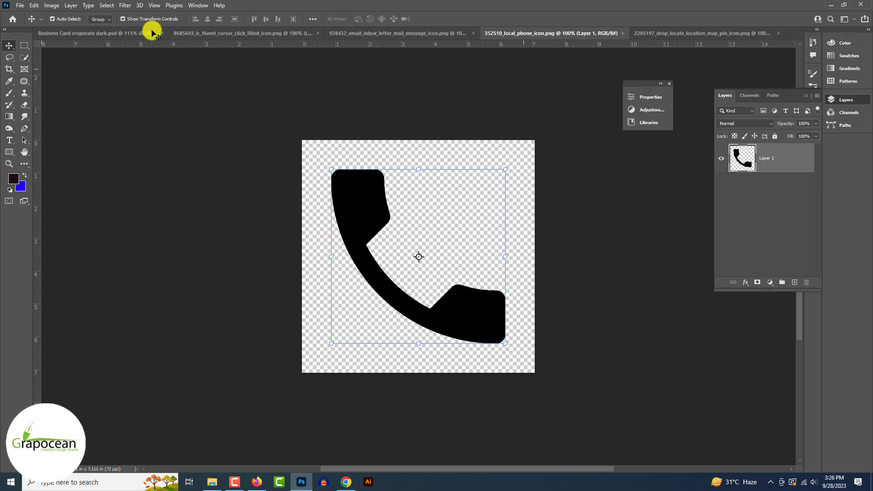
# - Paste the phone icon into the card as a Smart Object, shrunk and placed under the pin
pyautogui.click(75, 32)
pyautogui.hotkey('ctrl', 'v')
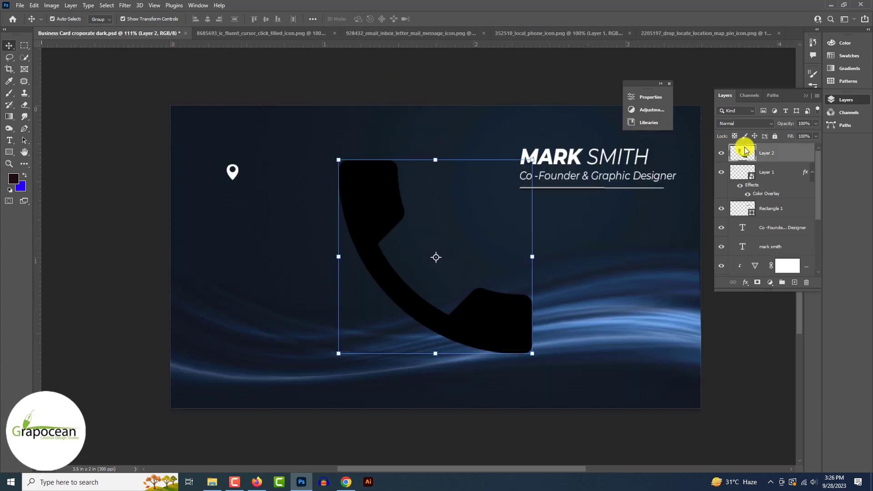
pyautogui.rightClick(771, 149)
pyautogui.click(709, 214)
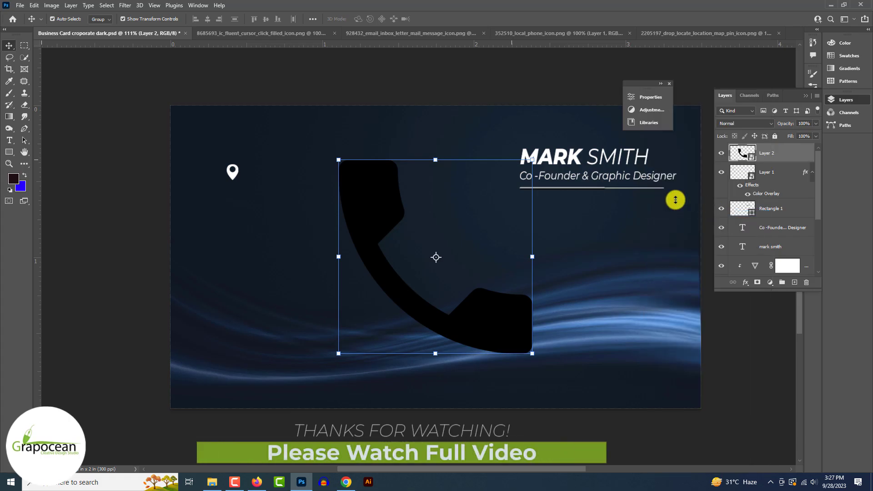
pyautogui.moveTo(530, 159); pyautogui.dragTo(360, 331)
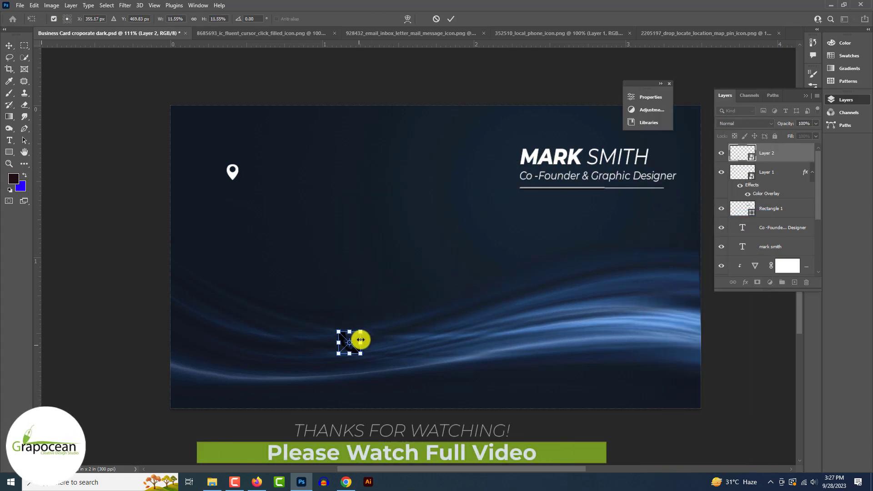
pyautogui.moveTo(253, 237); pyautogui.dragTo(229, 202)
pyautogui.scroll(3, 236, 210)
pyautogui.scroll(3, 232, 201)
pyautogui.click(451, 19)
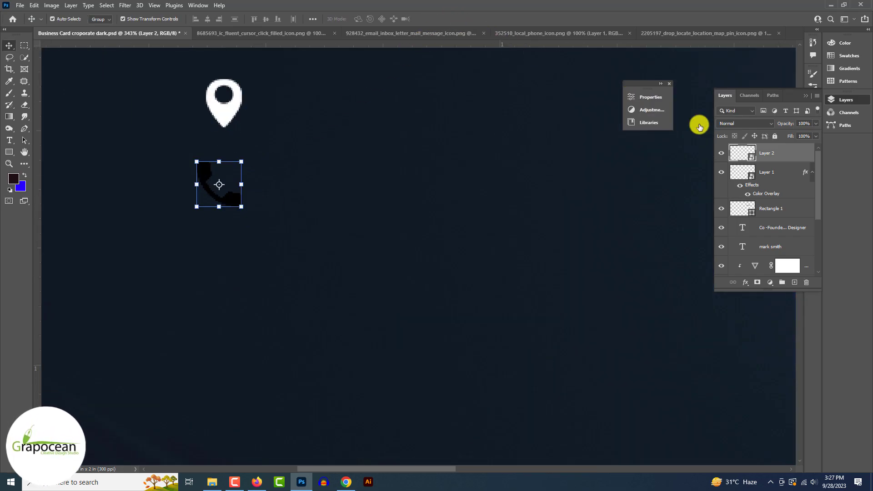
# - Copy the pin's white Color Overlay onto the phone icon and fine-tune its size and position
pyautogui.keyDown('alt'); pyautogui.moveTo(805, 172); pyautogui.dragTo(805, 160); pyautogui.keyUp('alt')
pyautogui.scroll(-5, 336, 229)
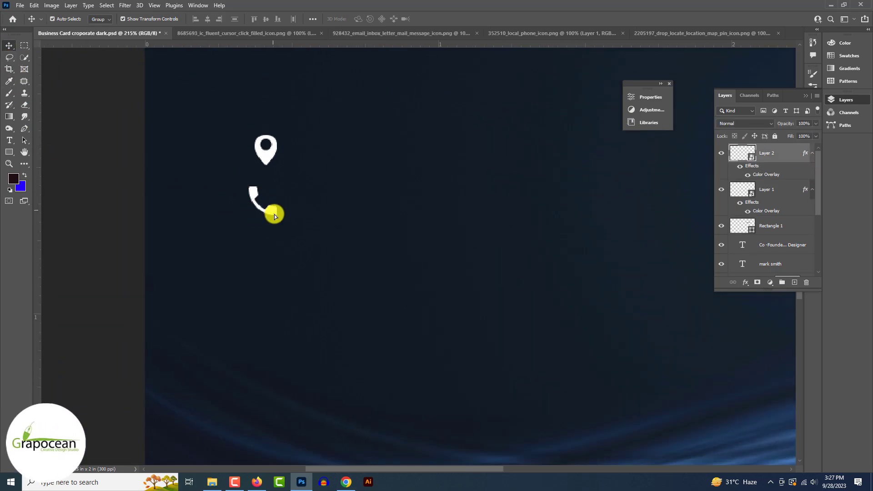
pyautogui.moveTo(273, 211); pyautogui.dragTo(275, 219)
pyautogui.moveTo(277, 221); pyautogui.dragTo(273, 216)
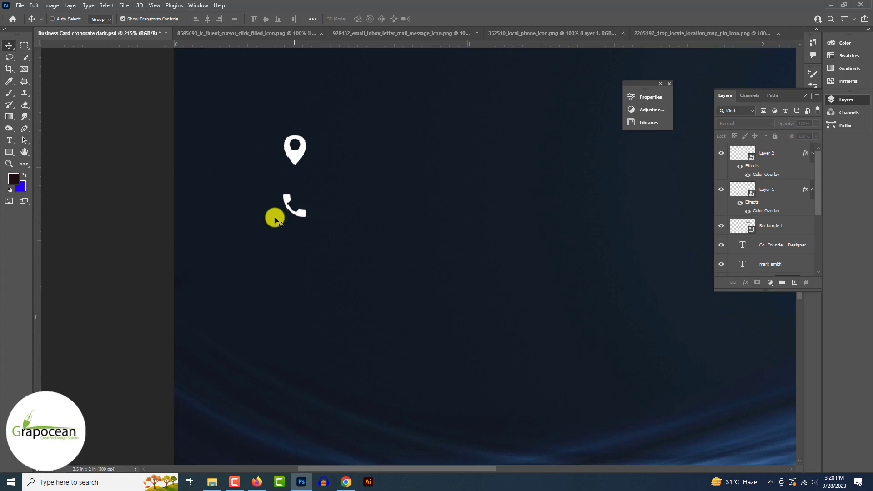
pyautogui.scroll(5, 275, 219)
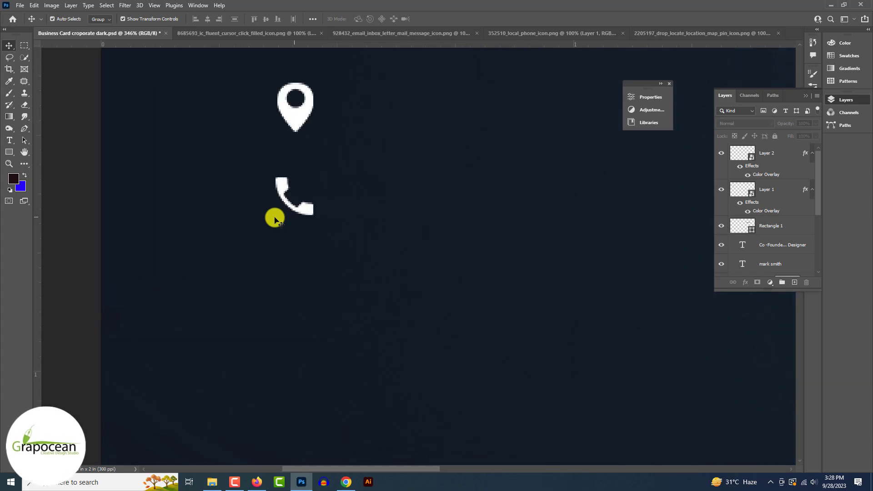
pyautogui.scroll(3, 283, 226)
pyautogui.keyDown('ctrl'); pyautogui.click(308, 245); pyautogui.keyUp('ctrl')
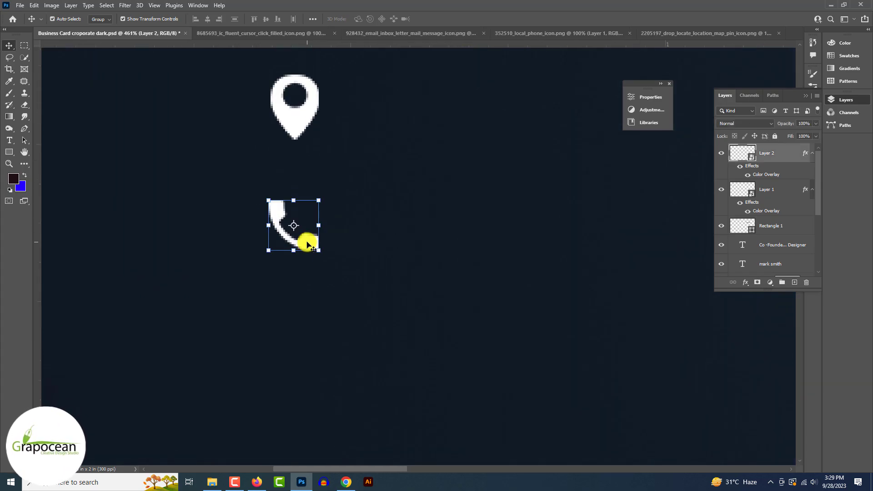
pyautogui.moveTo(317, 249); pyautogui.dragTo(320, 252)
pyautogui.click(453, 20)
# - Resize the pin icon so it matches the phone icon
pyautogui.scroll(-4, 238, 143)
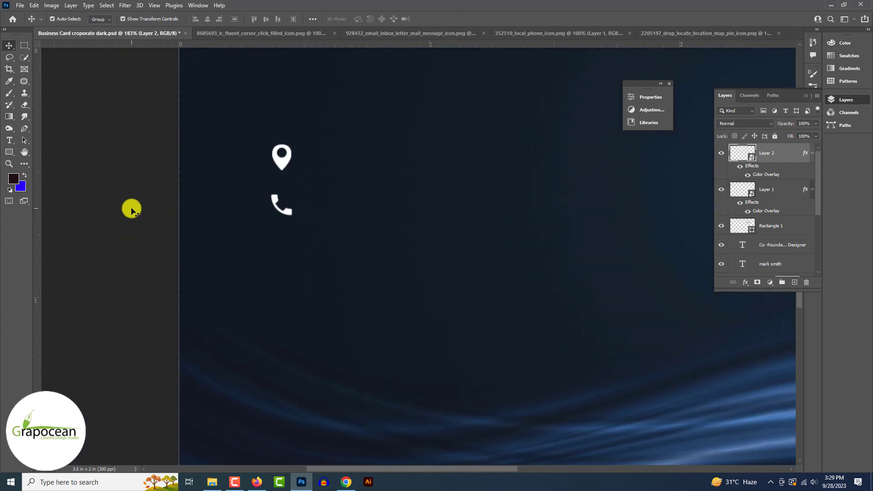
pyautogui.click(284, 154)
pyautogui.moveTo(290, 142); pyautogui.dragTo(288, 140)
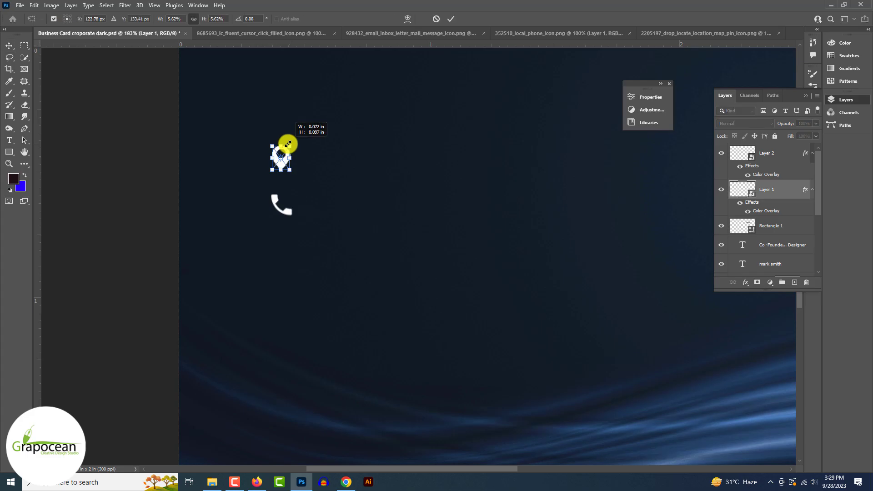
pyautogui.click(451, 18)
pyautogui.scroll(-4, 68, 228)
pyautogui.scroll(-1, 69, 228)
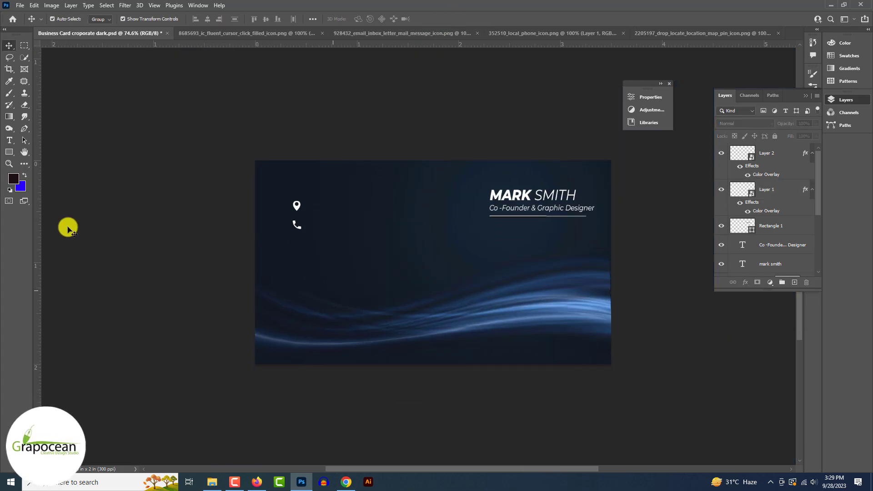
pyautogui.click(264, 33)
# - Paste the envelope icon from its document onto the business card
pyautogui.click(395, 34)
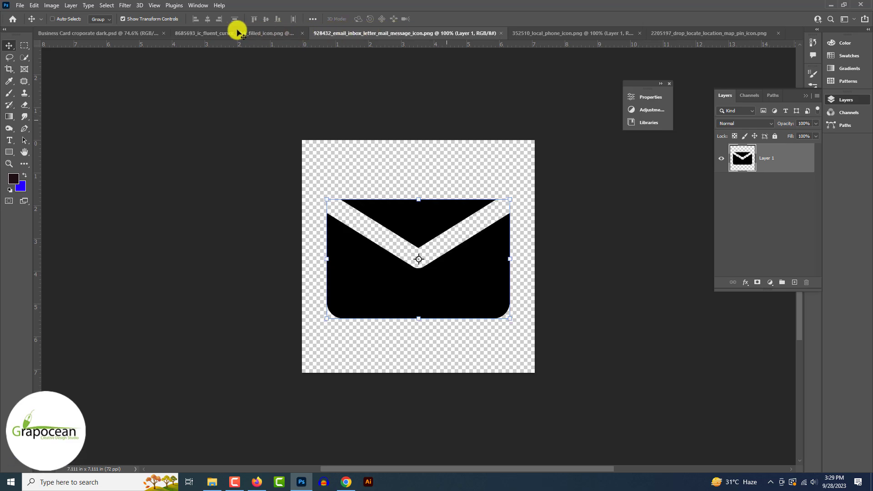
pyautogui.click(54, 32)
pyautogui.hotkey('ctrl', 'v')
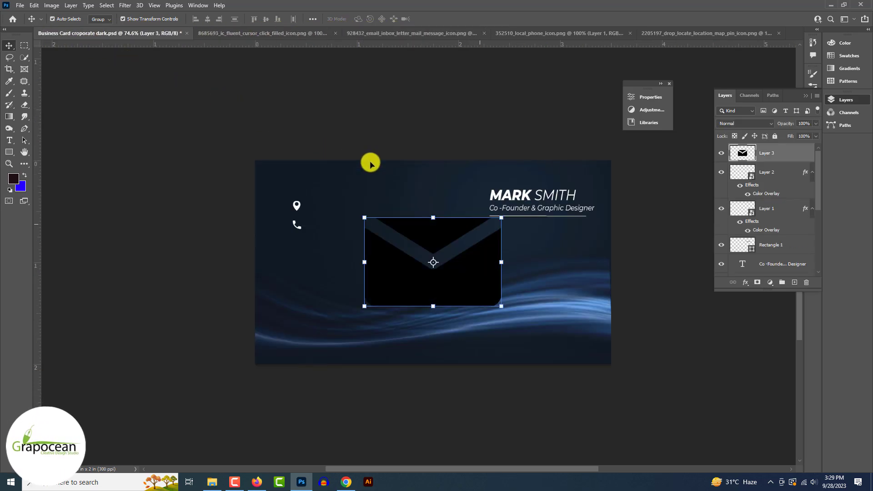
pyautogui.moveTo(501, 217); pyautogui.dragTo(373, 284)
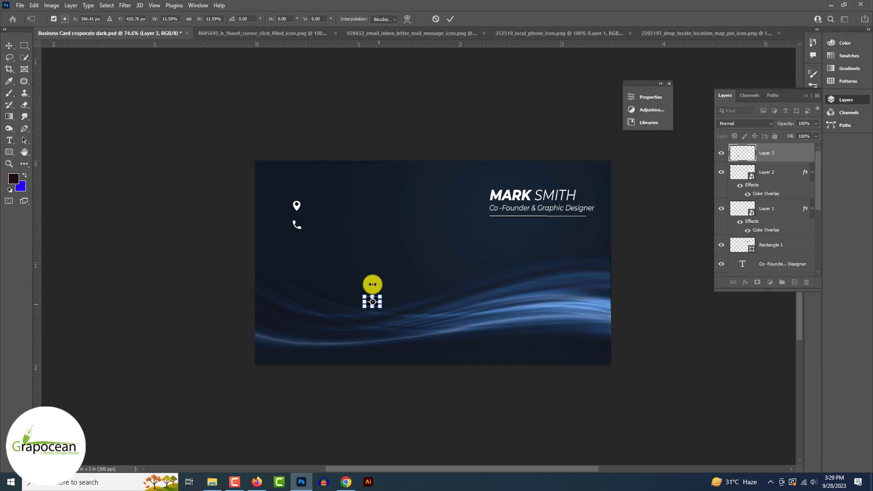
pyautogui.press('Escape')
# - Make the envelope a Smart Object, shrink it under the phone, and copy the white overlay onto it
pyautogui.rightClick(793, 155)
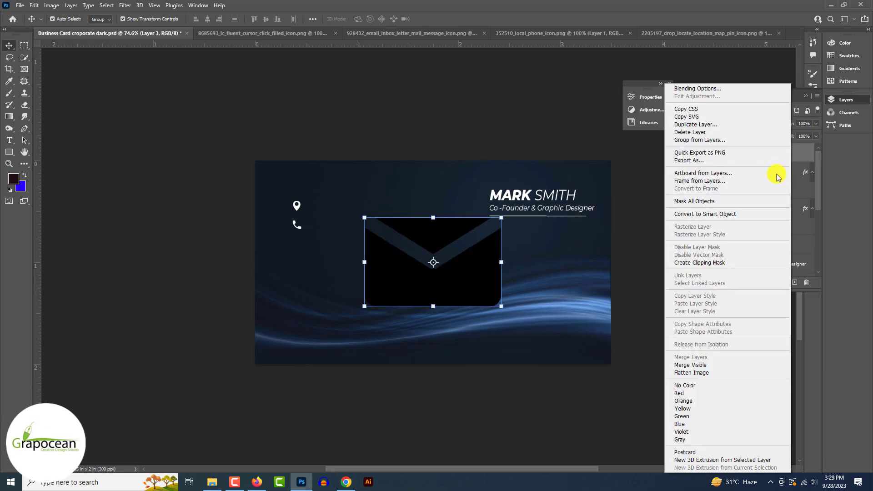
pyautogui.click(741, 214)
pyautogui.moveTo(499, 220); pyautogui.dragTo(375, 305)
pyautogui.scroll(2, 374, 305)
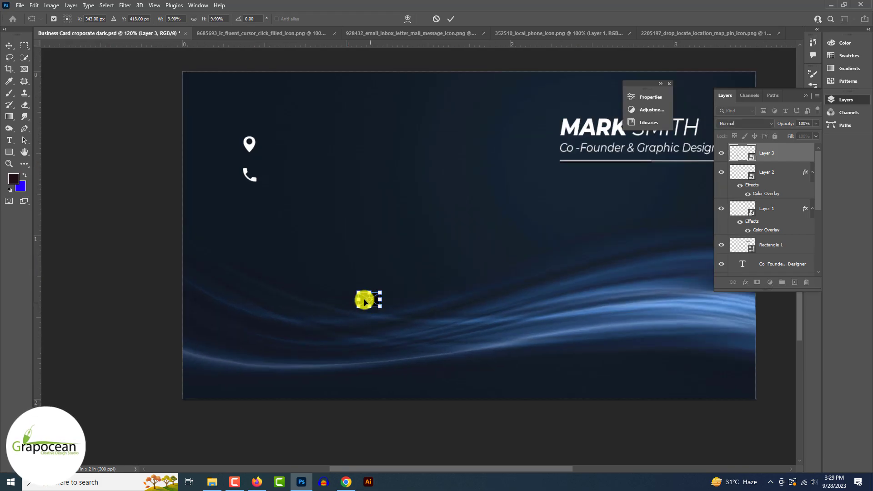
pyautogui.moveTo(256, 210); pyautogui.dragTo(256, 207)
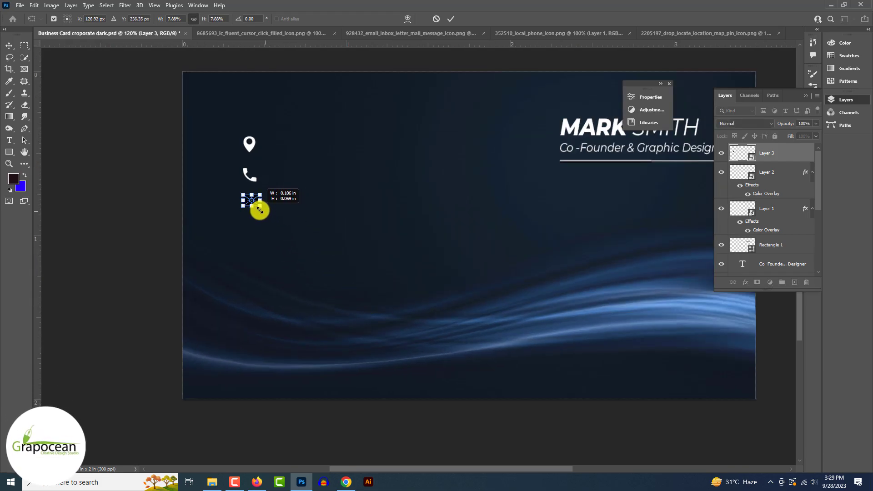
pyautogui.click(450, 19)
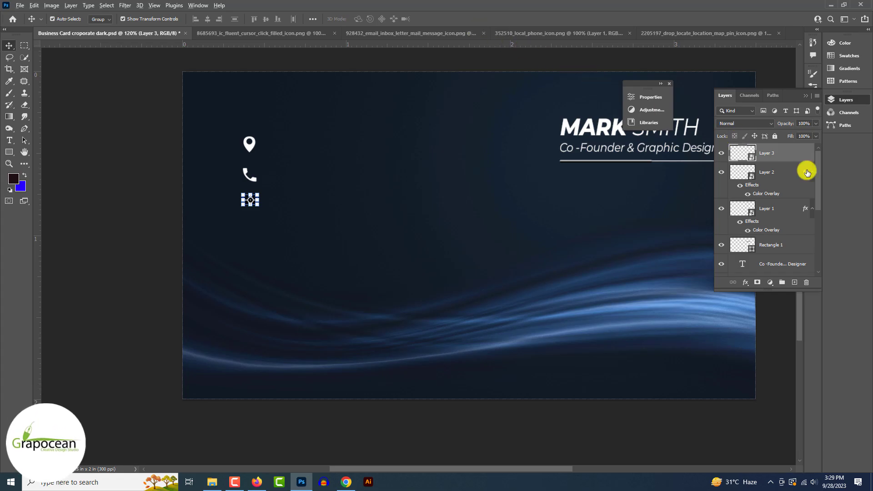
pyautogui.keyDown('alt'); pyautogui.moveTo(805, 172); pyautogui.dragTo(804, 154); pyautogui.keyUp('alt')
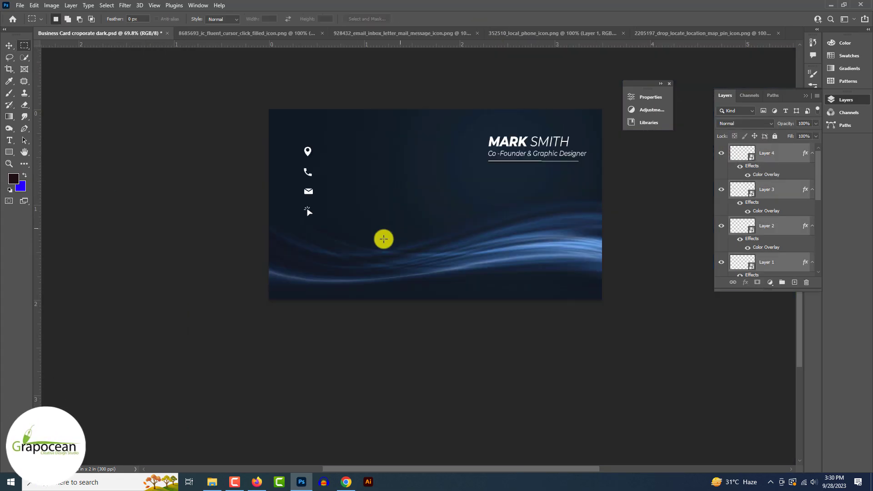
# - Type '+123, your location address name here' beside the pin icon and align it
pyautogui.click(9, 140)
pyautogui.scroll(3, 194, 150)
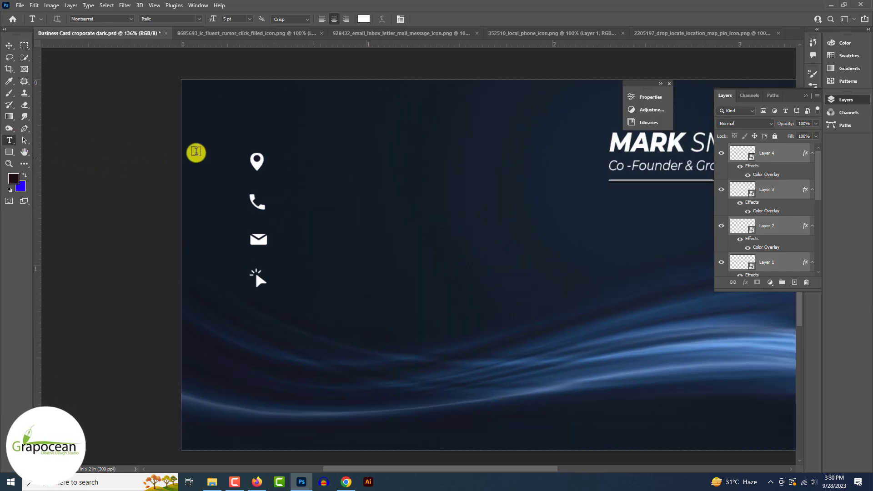
pyautogui.click(288, 157)
pyautogui.press('Delete')
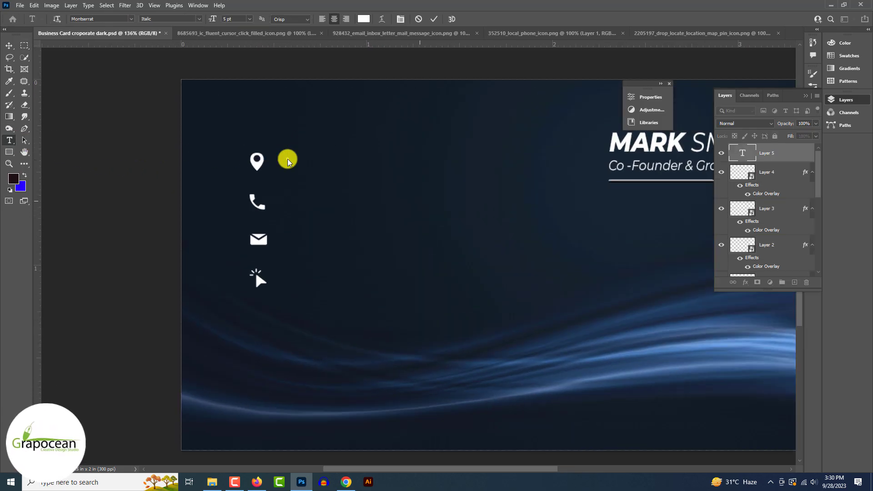
pyautogui.write('+123')
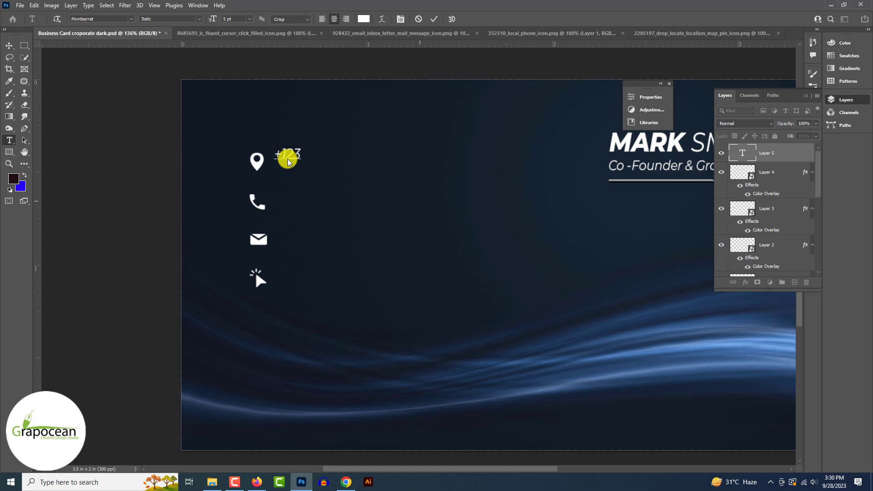
pyautogui.write(', your loc')
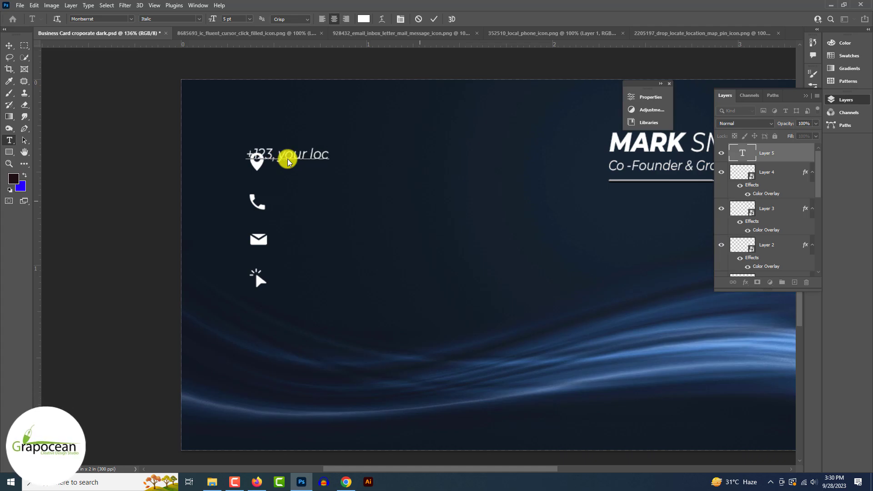
pyautogui.write('ation a')
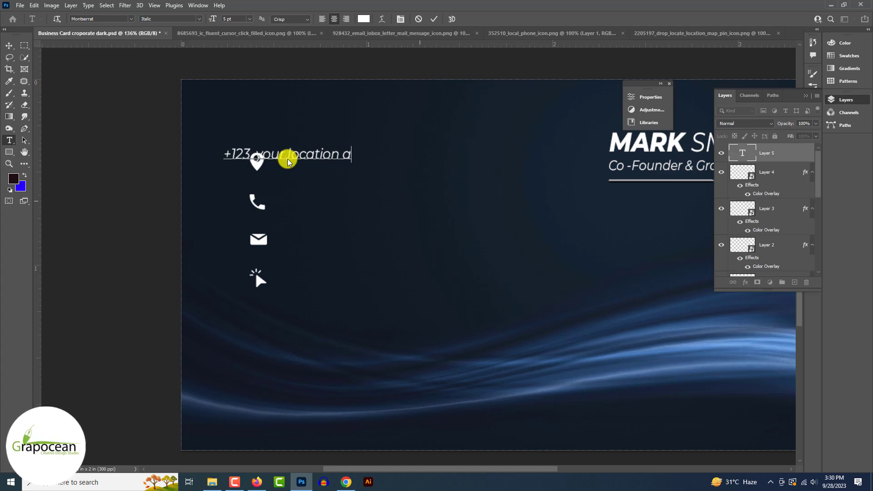
pyautogui.write('ddress n')
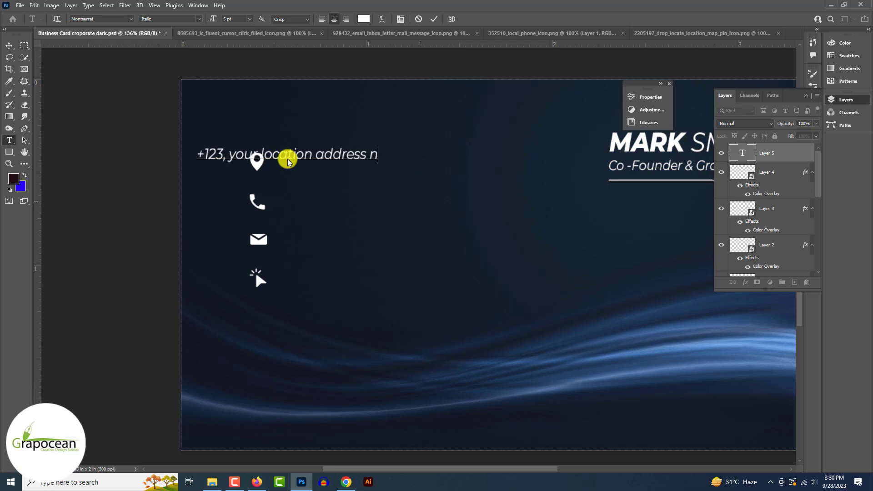
pyautogui.write('ame here')
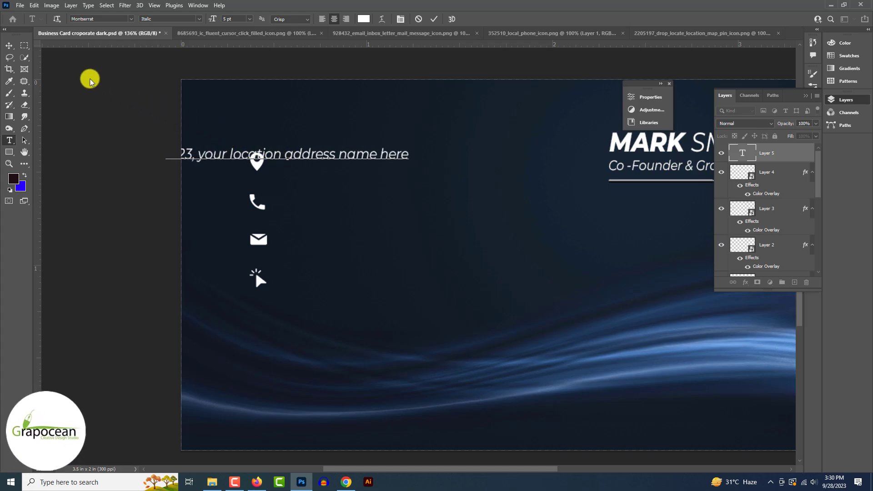
pyautogui.click(8, 46)
pyautogui.moveTo(322, 154); pyautogui.dragTo(423, 160)
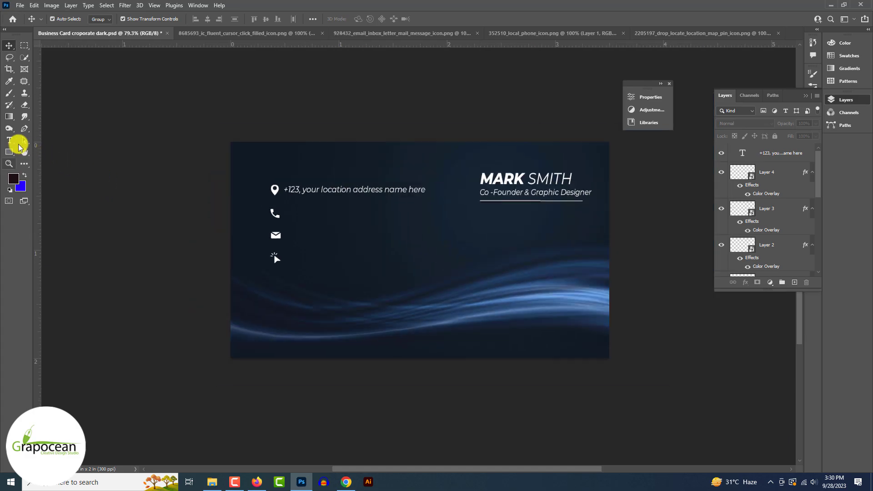
# - Type the phone number beside the phone icon and move it into line below the address
pyautogui.click(17, 144)
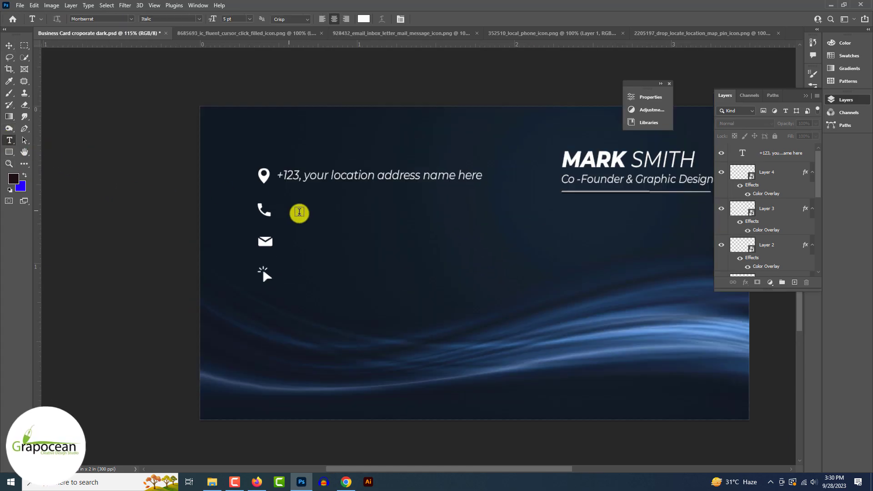
pyautogui.click(297, 211)
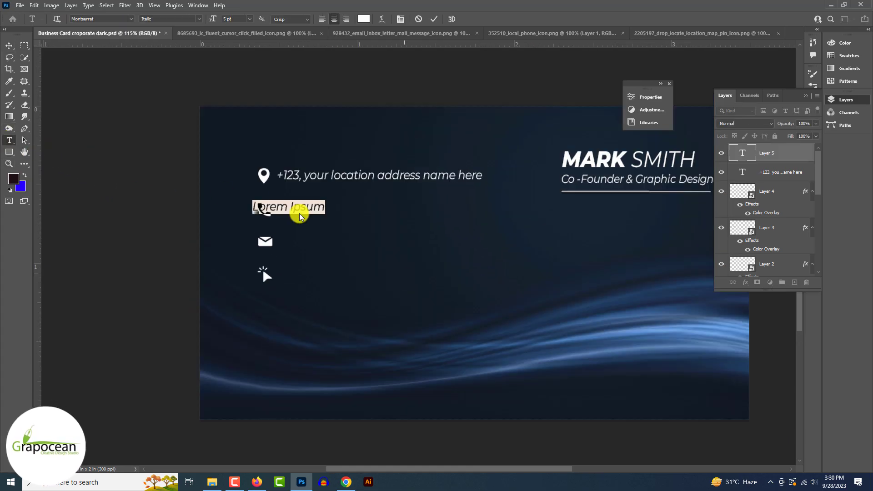
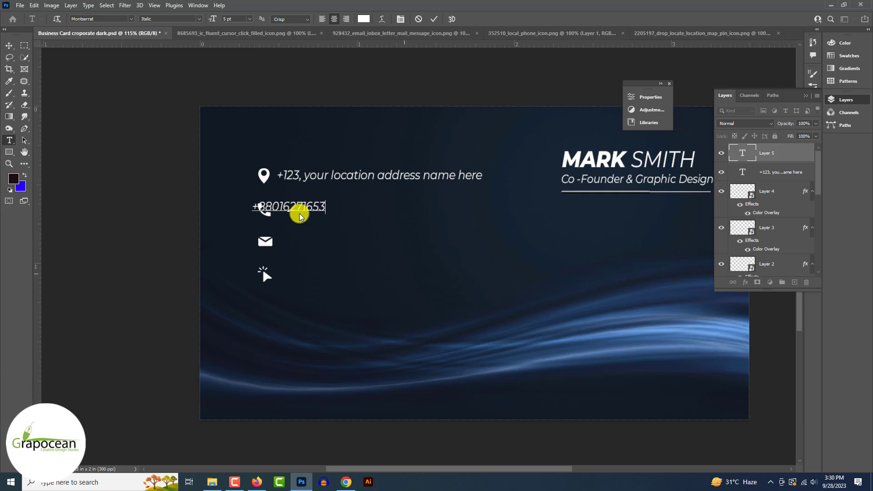
pyautogui.click(9, 46)
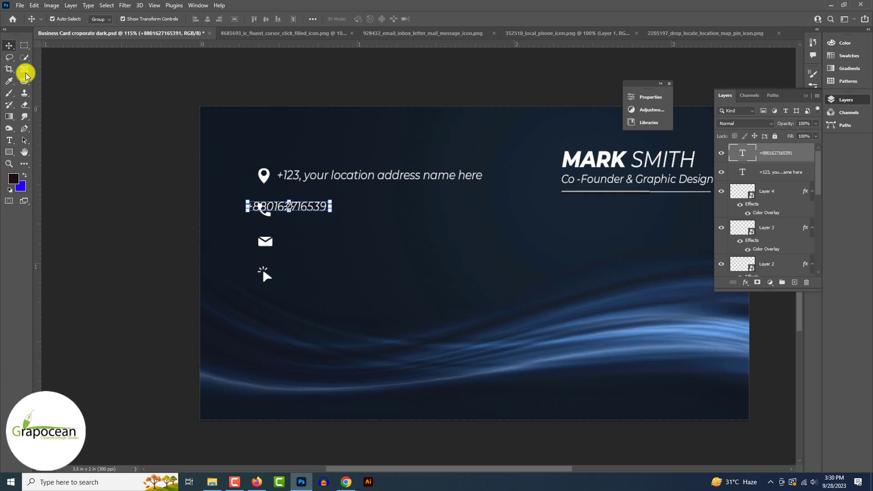
pyautogui.moveTo(294, 208); pyautogui.dragTo(325, 211)
pyautogui.click(147, 223)
pyautogui.hotkey('ctrl', '-')
pyautogui.hotkey('ctrl', '-')
pyautogui.hotkey('ctrl', '-')
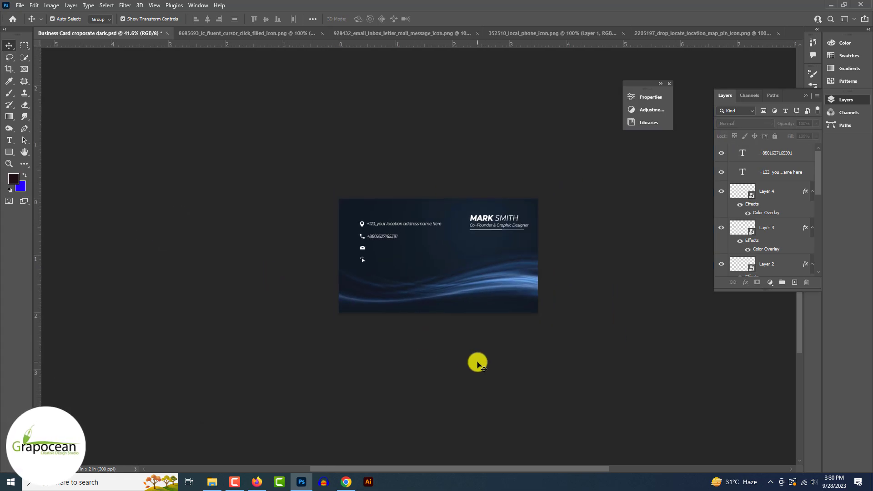
pyautogui.hotkey('ctrl', '+')
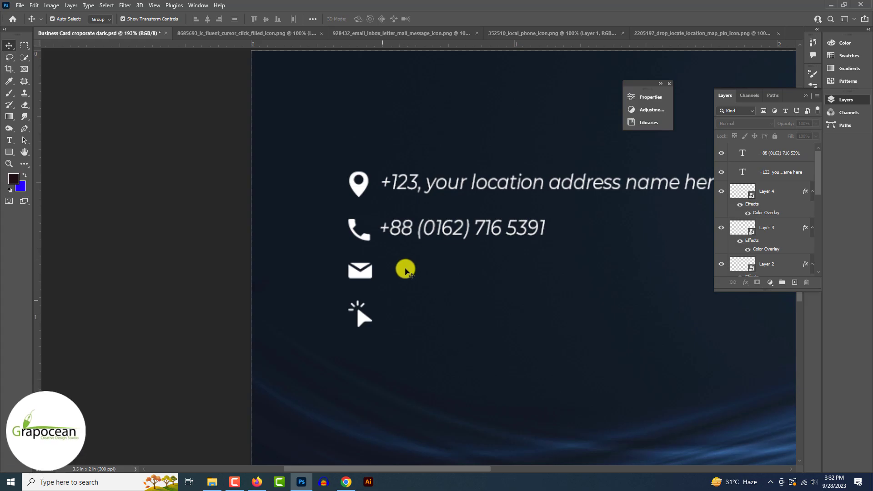
# - Type the email address beside the envelope icon and move it into line
pyautogui.click(362, 319)
pyautogui.moveTo(362, 319); pyautogui.dragTo(363, 321)
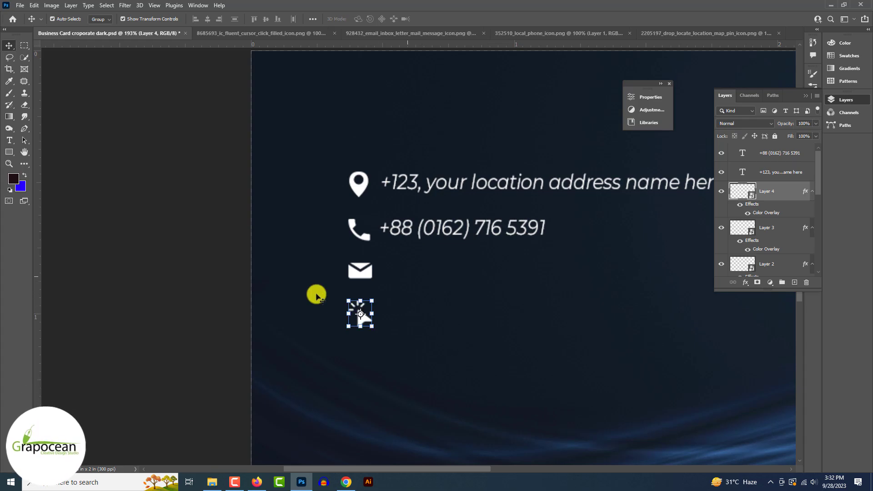
pyautogui.click(14, 142)
pyautogui.click(395, 274)
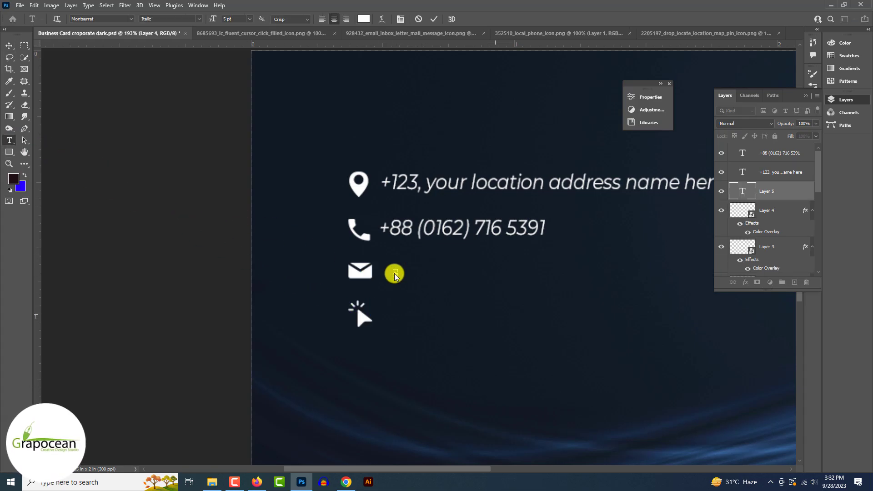
pyautogui.click(419, 21)
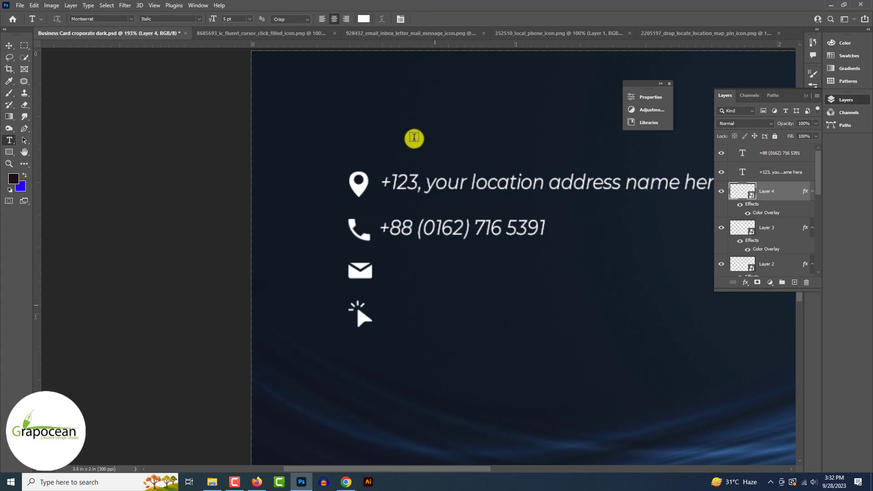
pyautogui.click(409, 273)
pyautogui.press('BackSpace')
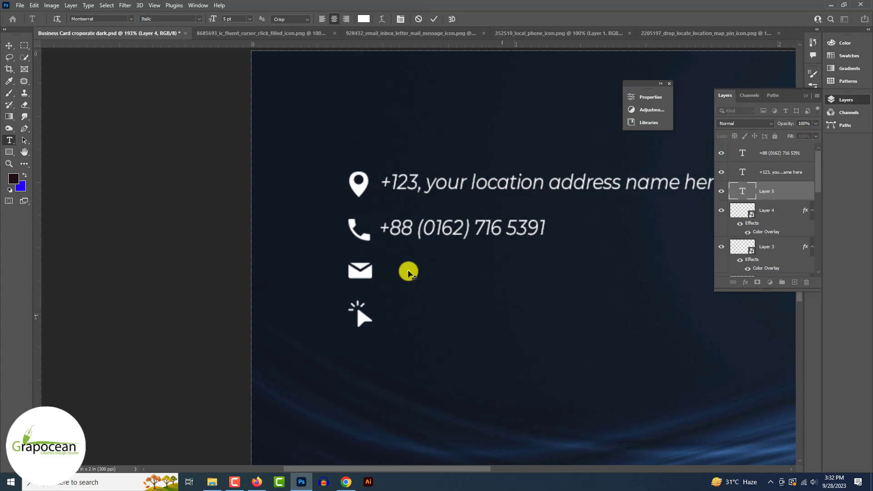
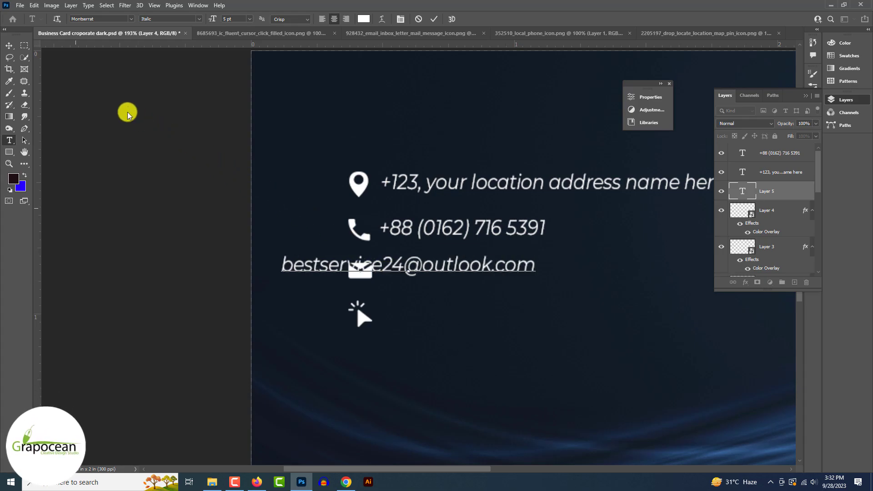
pyautogui.click(8, 47)
pyautogui.moveTo(434, 270); pyautogui.dragTo(540, 276)
# - Delete 'name' so the address reads '+123, your location address here', then shift it left to align
pyautogui.hotkey('ctrl', '-')
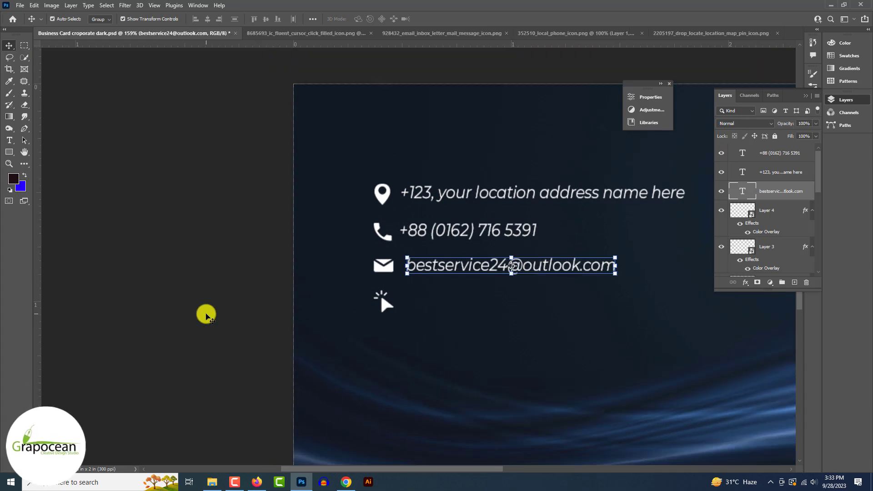
pyautogui.click(206, 314)
pyautogui.hotkey('ctrl', '-')
pyautogui.hotkey('ctrl', '-')
pyautogui.scroll(-1, 207, 314)
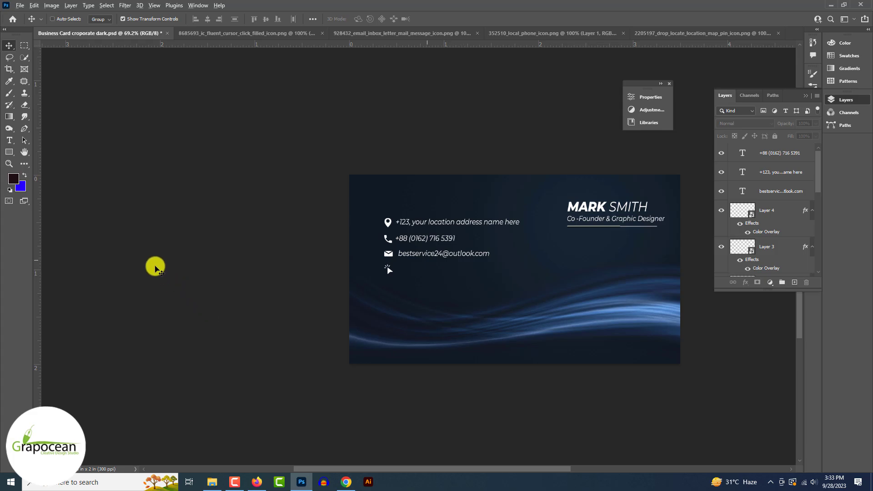
pyautogui.hotkey('ctrl', '+')
pyautogui.click(9, 140)
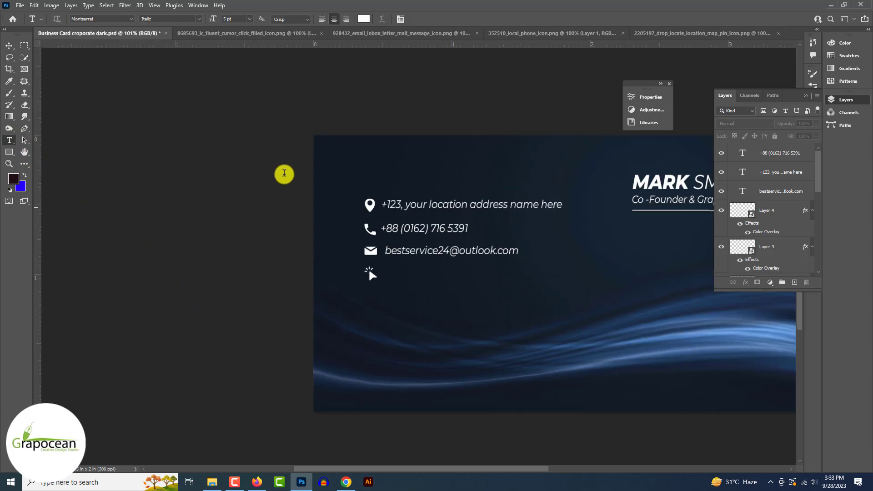
pyautogui.moveTo(510, 205); pyautogui.dragTo(559, 201)
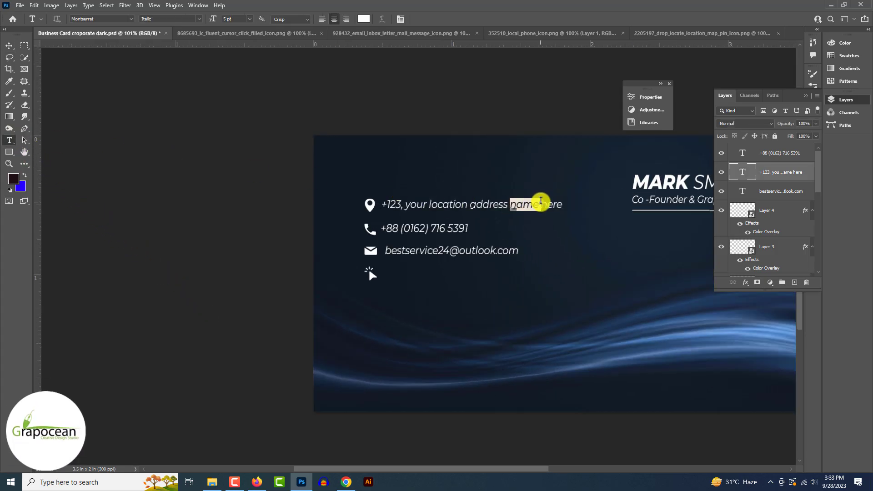
pyautogui.press('BackSpace')
pyautogui.click(9, 45)
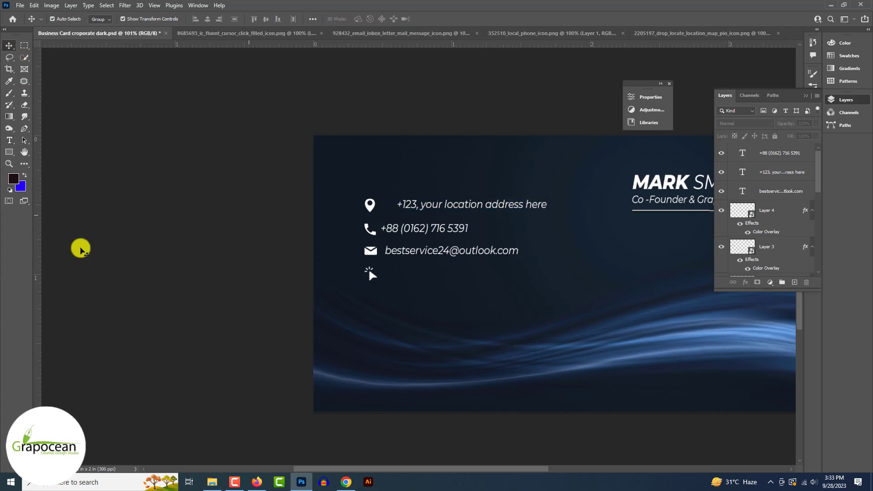
pyautogui.moveTo(483, 202); pyautogui.dragTo(468, 203)
pyautogui.click(206, 258)
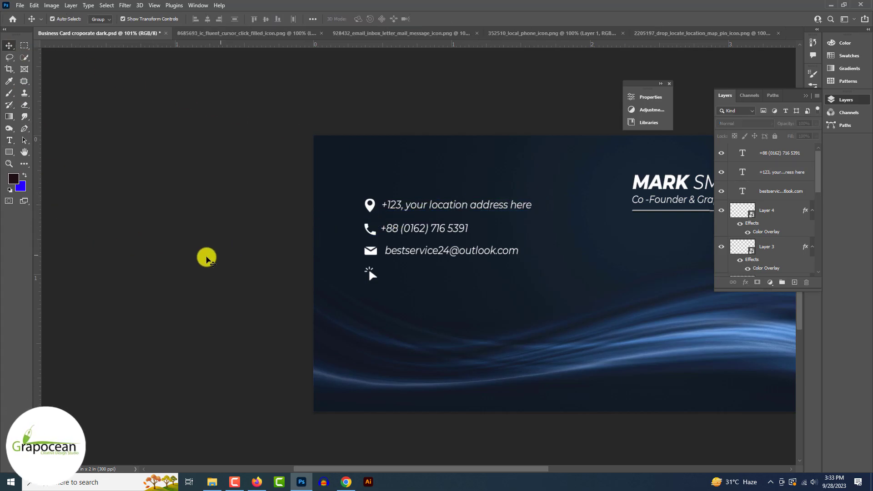
pyautogui.hotkey('ctrl', '-')
pyautogui.hotkey('ctrl', '-')
pyautogui.hotkey('ctrl', '+')
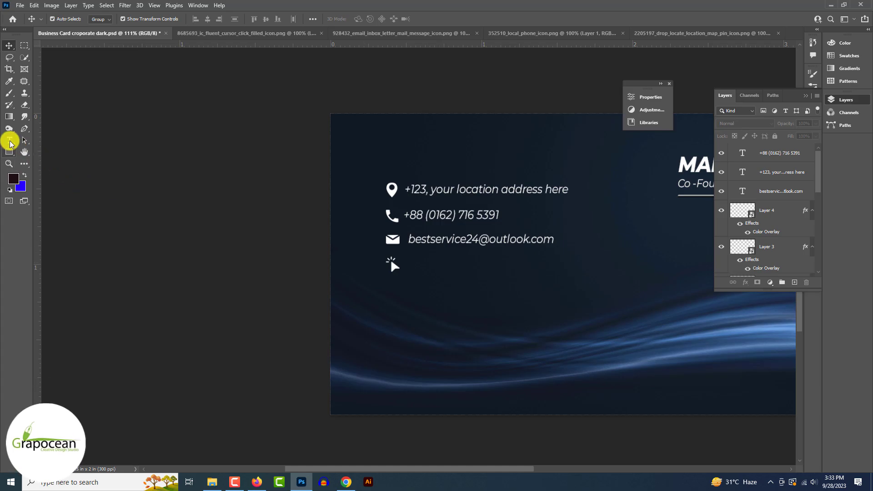
pyautogui.click(10, 140)
pyautogui.hotkey('ctrl', '+')
pyautogui.click(408, 269)
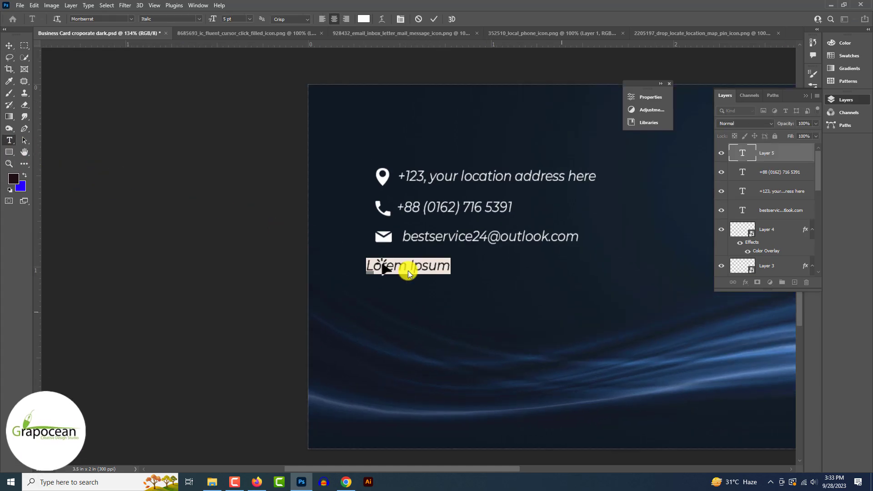
pyautogui.write('www.gra')
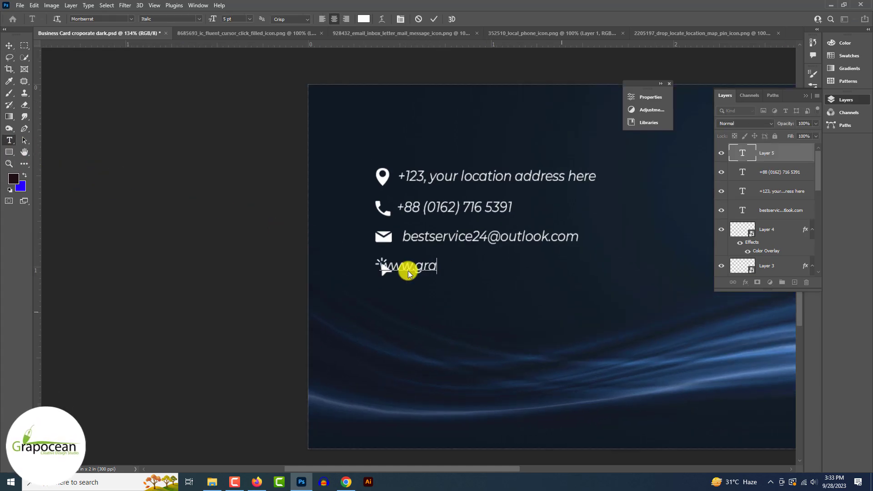
pyautogui.write('pocean.com')
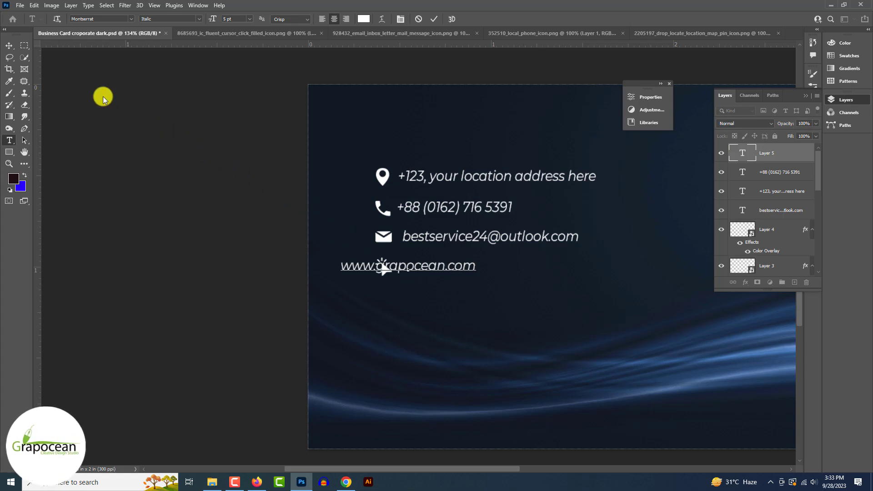
pyautogui.click(10, 46)
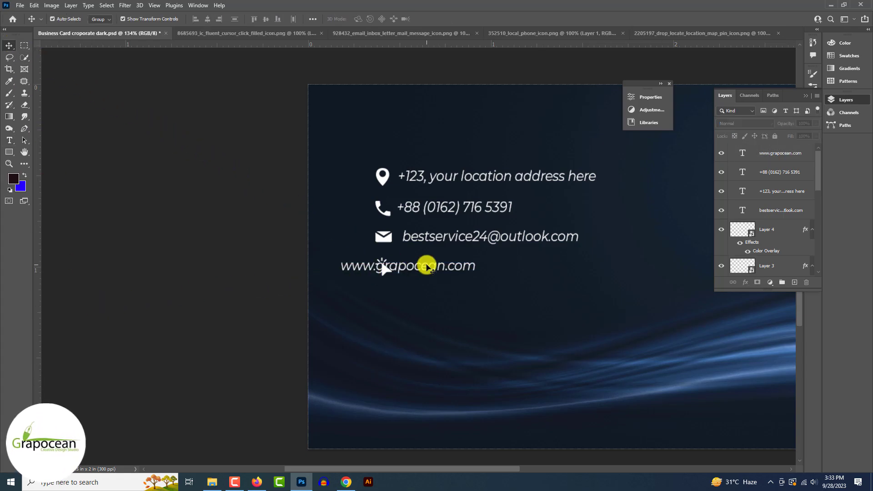
pyautogui.moveTo(427, 264); pyautogui.dragTo(491, 268)
pyautogui.click(132, 282)
pyautogui.scroll(-8, 130, 282)
pyautogui.scroll(4, 130, 282)
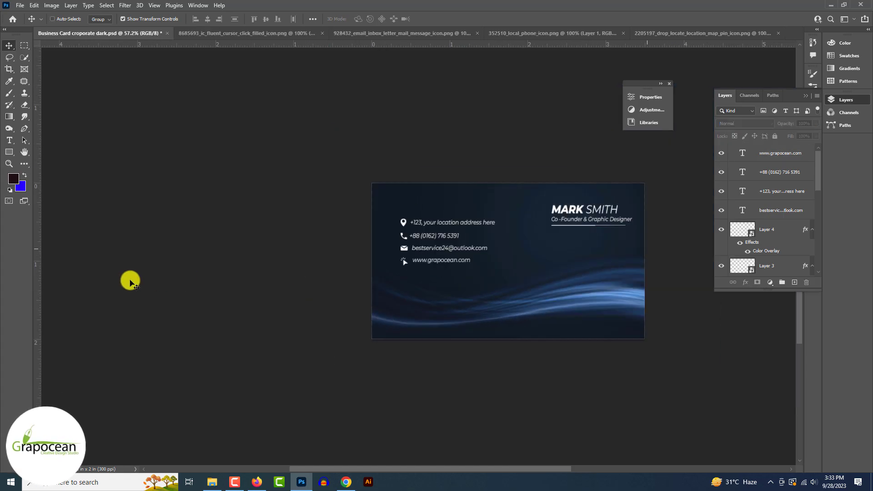
pyautogui.scroll(-3, 130, 282)
pyautogui.scroll(3, 131, 283)
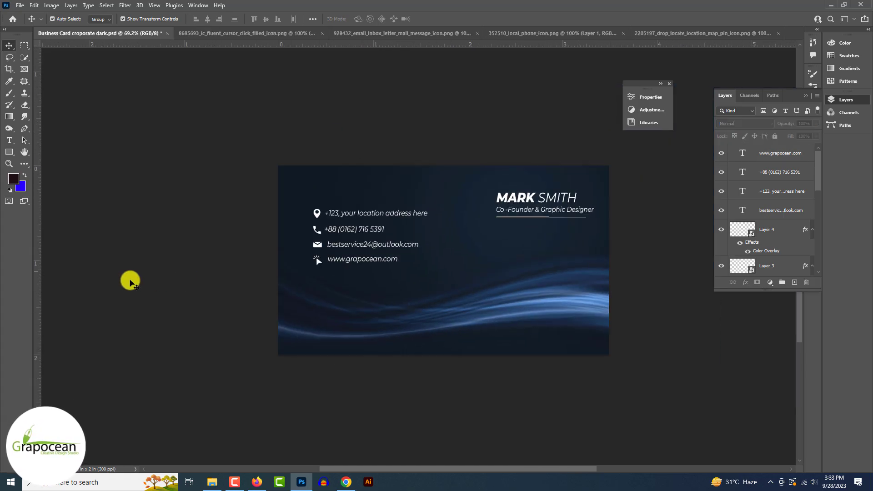
pyautogui.scroll(3, 130, 282)
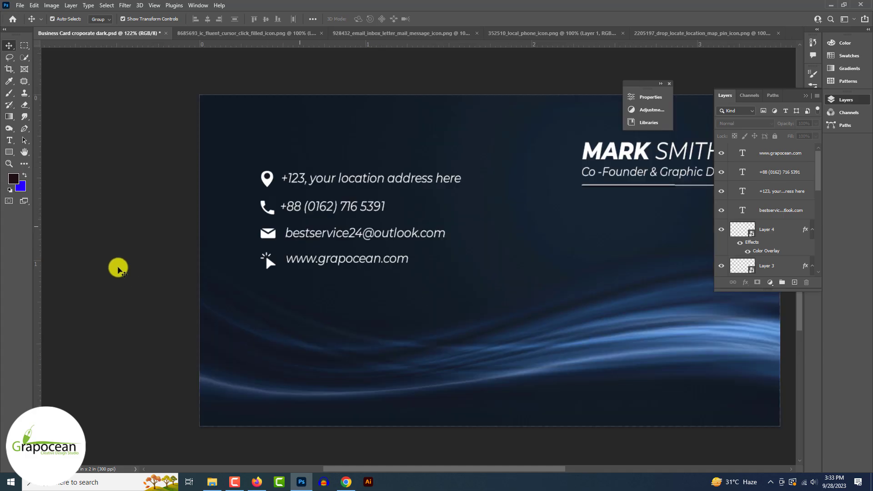
pyautogui.click(10, 152)
# - Draw a no-fill circle around the location pin with a white 0.73 px stroke
pyautogui.click(31, 162)
pyautogui.scroll(3, 150, 170)
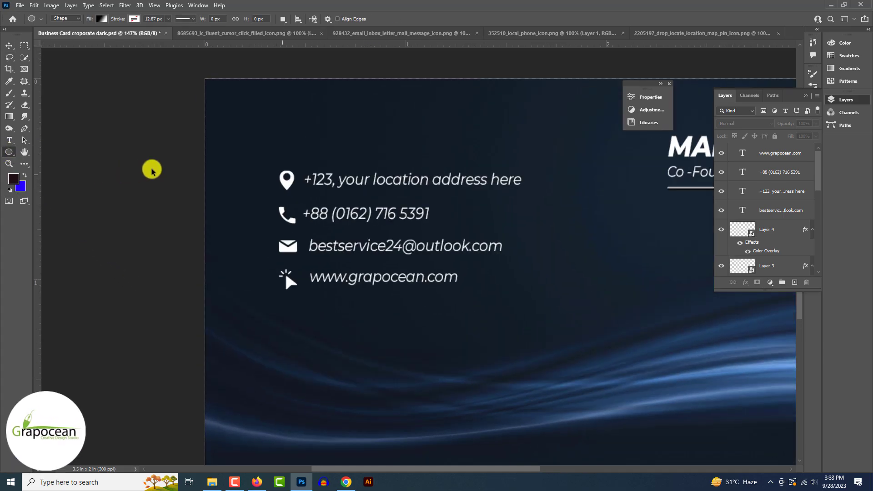
pyautogui.moveTo(283, 168); pyautogui.dragTo(284, 169)
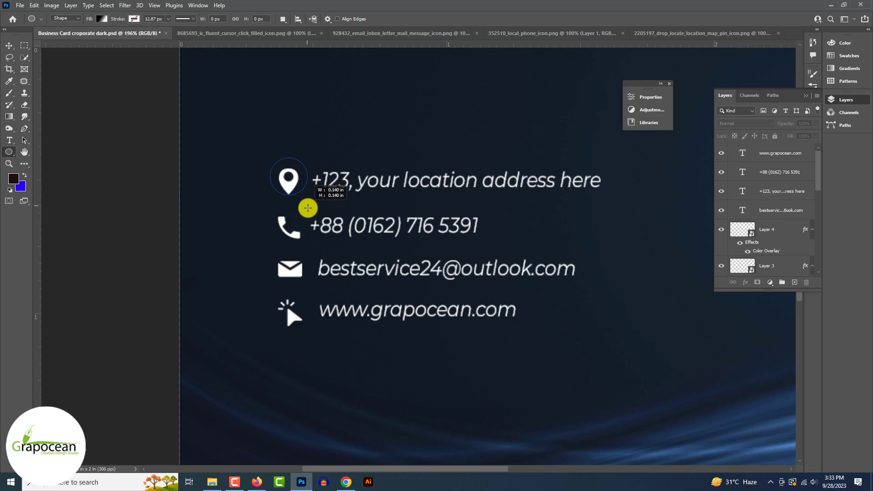
pyautogui.moveTo(310, 211); pyautogui.dragTo(308, 211)
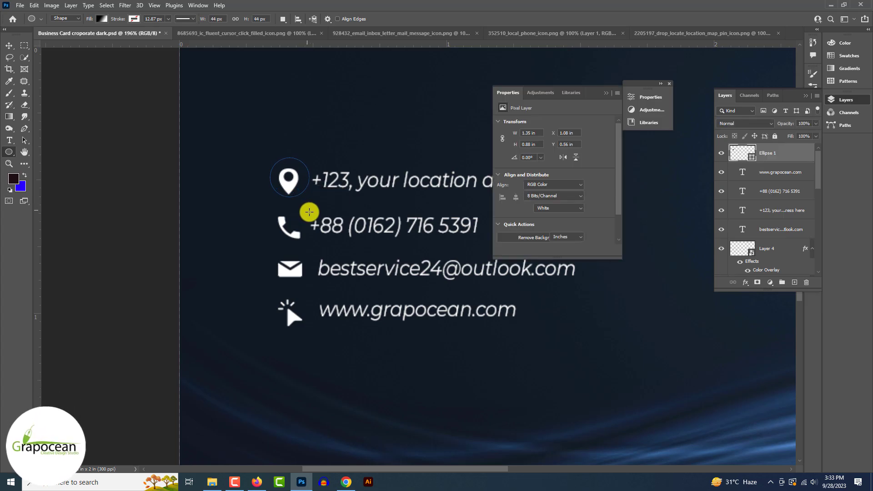
pyautogui.click(101, 19)
pyautogui.click(42, 35)
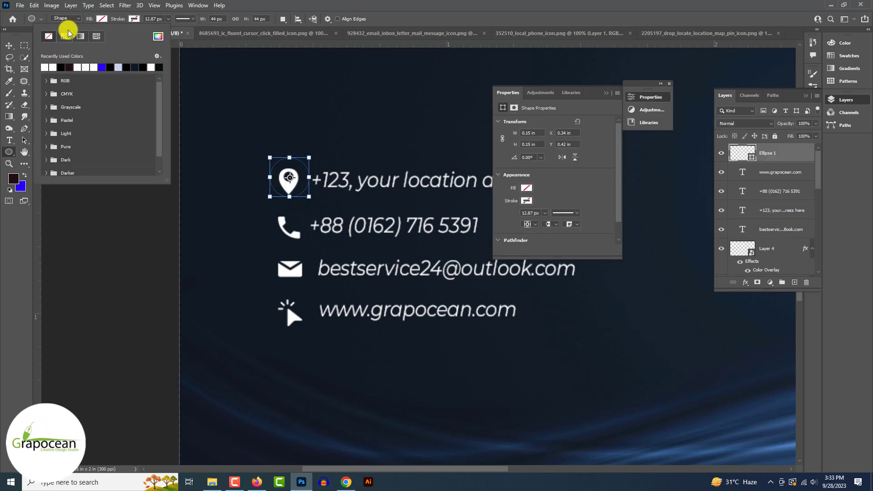
pyautogui.click(135, 20)
pyautogui.click(77, 67)
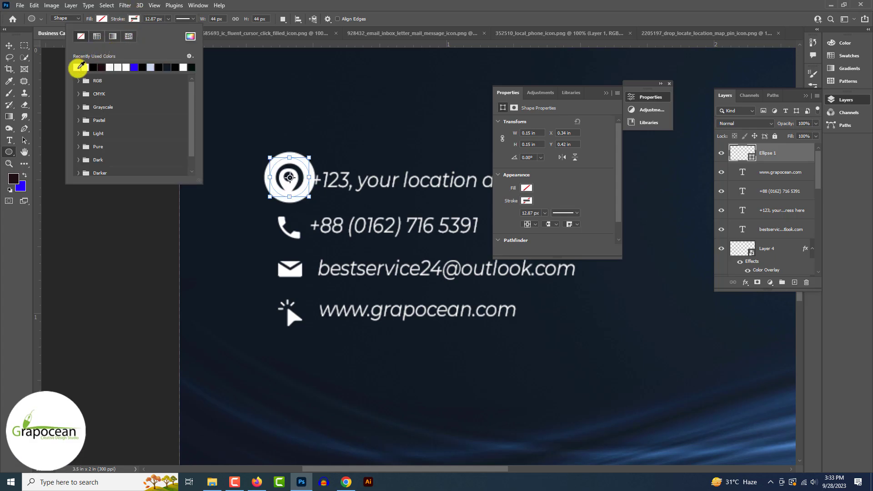
pyautogui.click(169, 19)
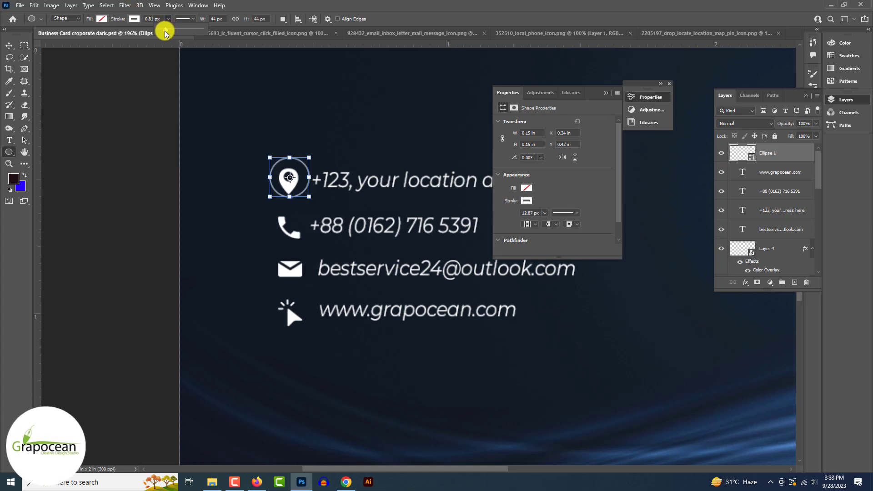
pyautogui.click(10, 49)
# - Duplicate the pin's ring down around the phone icon
pyautogui.click(29, 114)
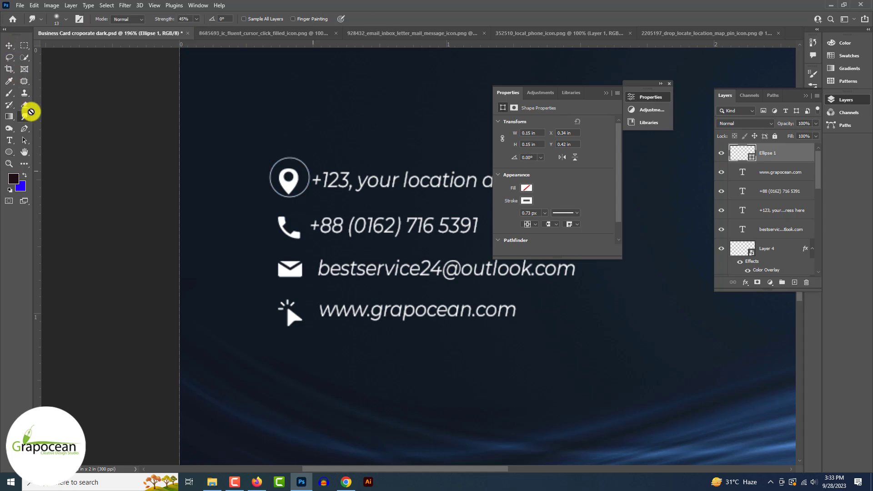
pyautogui.scroll(8, 30, 113)
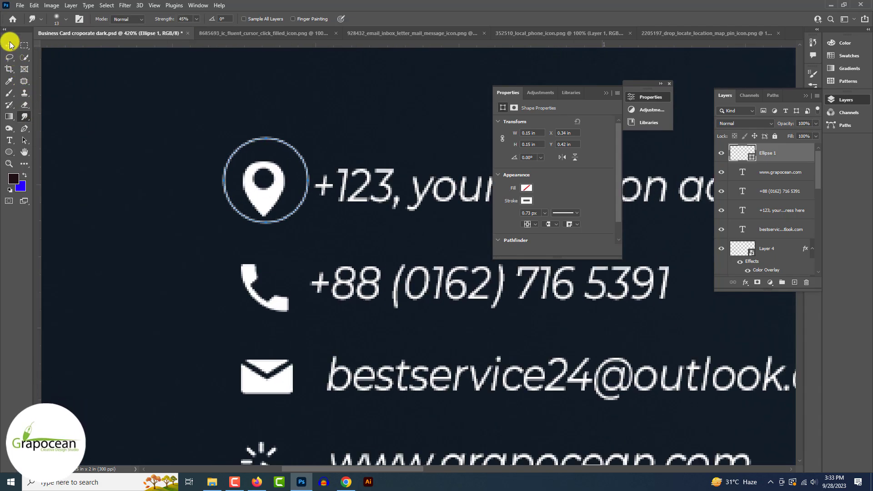
pyautogui.click(25, 92)
pyautogui.scroll(3, 33, 95)
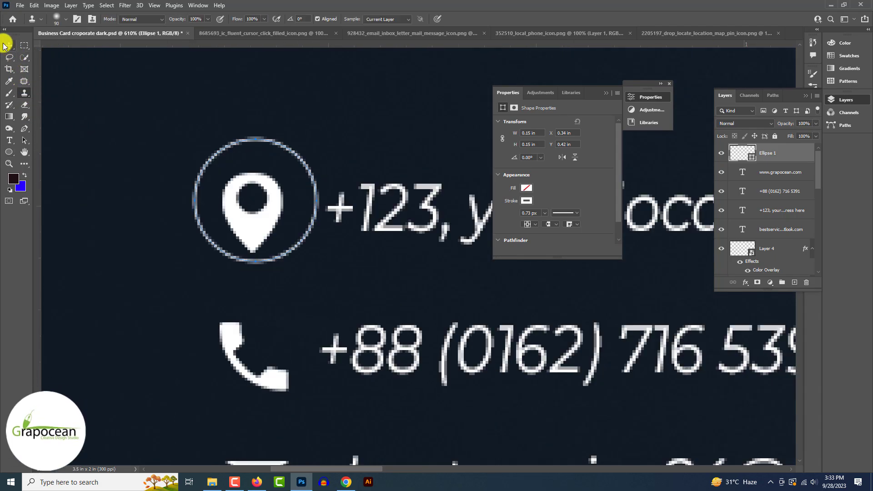
pyautogui.click(8, 45)
pyautogui.click(72, 150)
pyautogui.moveTo(277, 144); pyautogui.dragTo(280, 304)
# - Copy the ring around the envelope icon and nudge the envelope to centre it
pyautogui.scroll(-4, 281, 304)
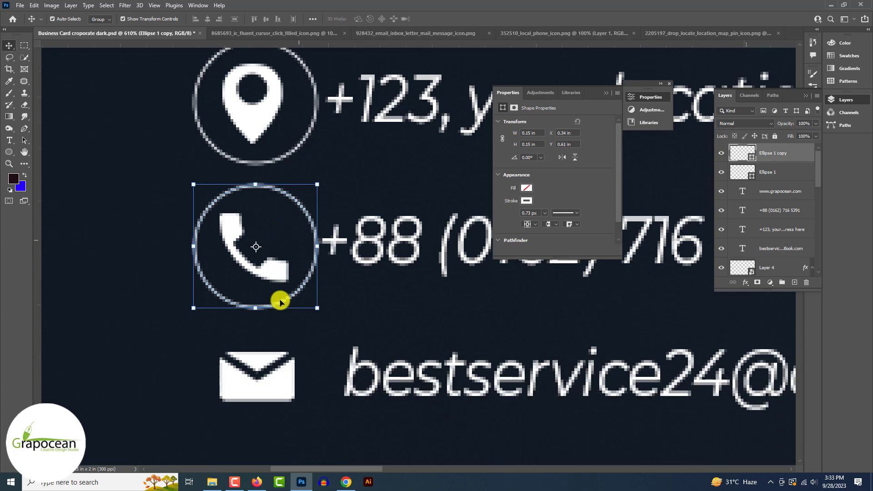
pyautogui.scroll(-3, 281, 304)
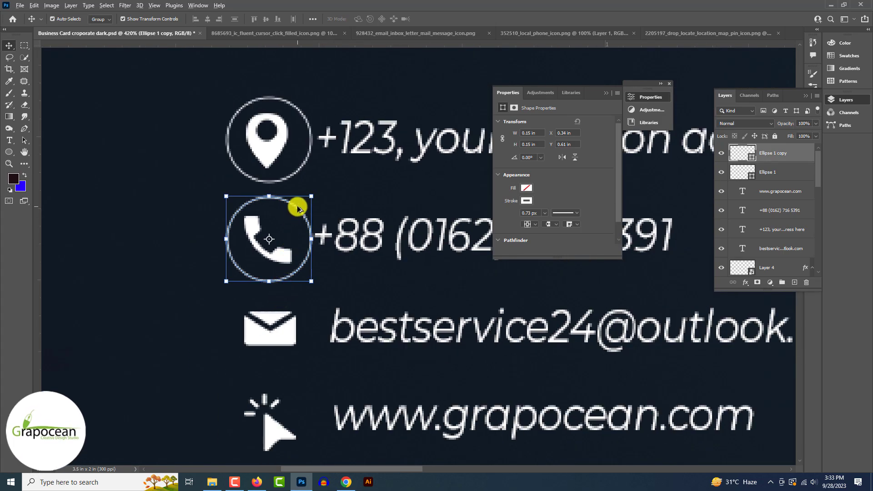
pyautogui.click(294, 272)
pyautogui.moveTo(304, 216); pyautogui.dragTo(297, 303)
pyautogui.click(134, 335)
pyautogui.moveTo(277, 337); pyautogui.dragTo(279, 339)
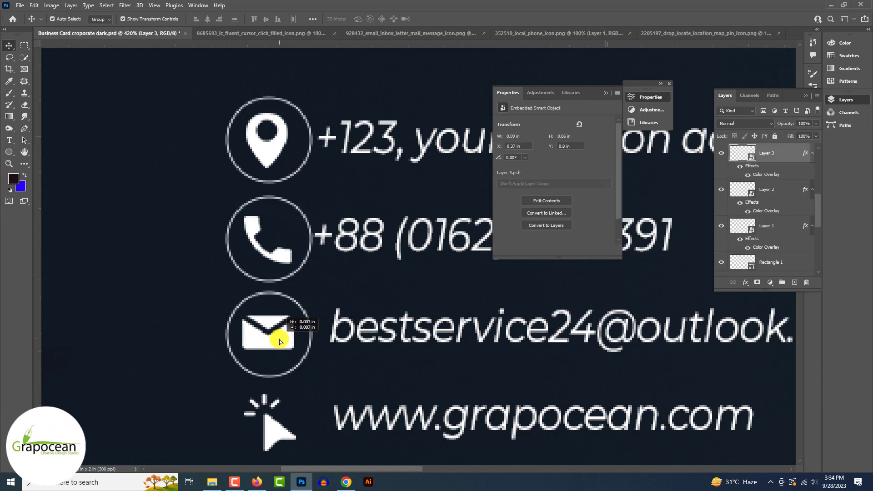
pyautogui.click(303, 312)
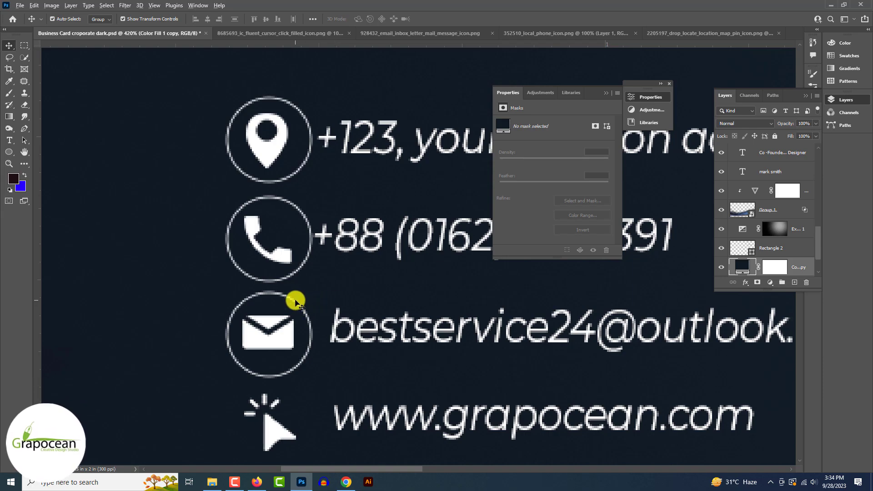
pyautogui.moveTo(296, 298); pyautogui.dragTo(297, 350)
# - Copy the ring down around the website cursor icon
pyautogui.scroll(-6, 268, 362)
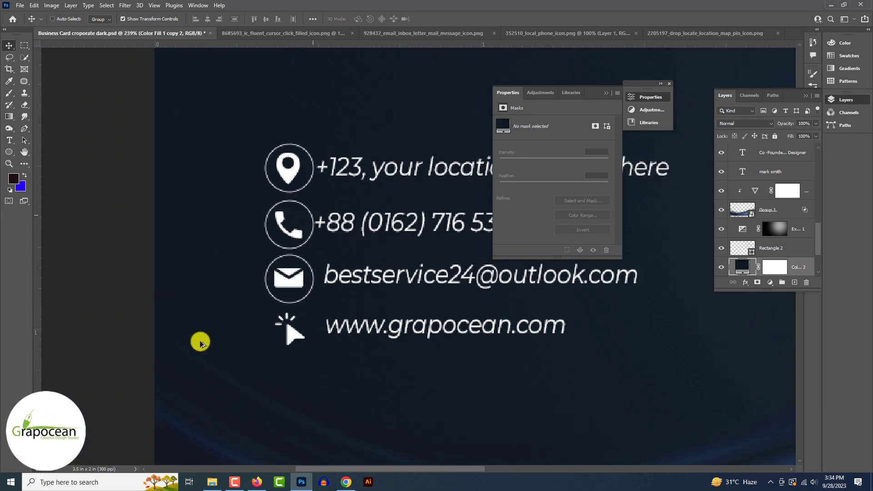
pyautogui.click(125, 320)
pyautogui.scroll(7, 298, 281)
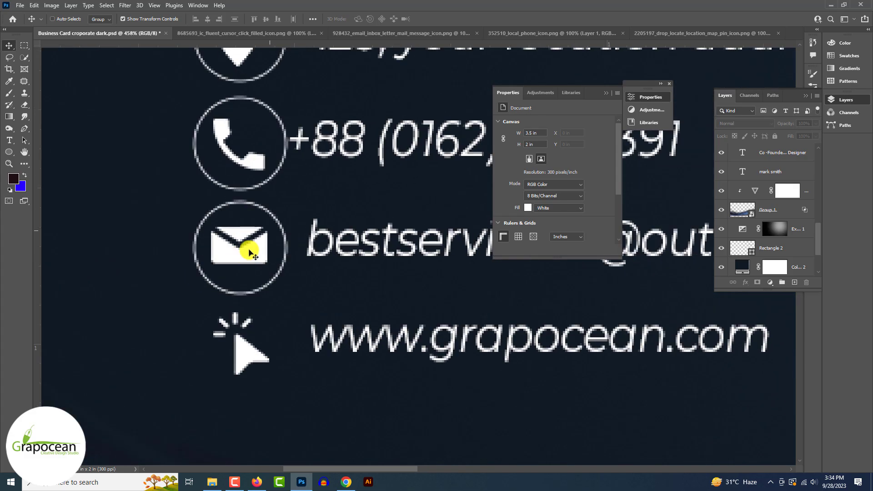
pyautogui.keyDown('ctrl'); pyautogui.click(294, 271); pyautogui.keyUp('ctrl')
pyautogui.moveTo(279, 240); pyautogui.dragTo(282, 374)
pyautogui.scroll(-8, 146, 316)
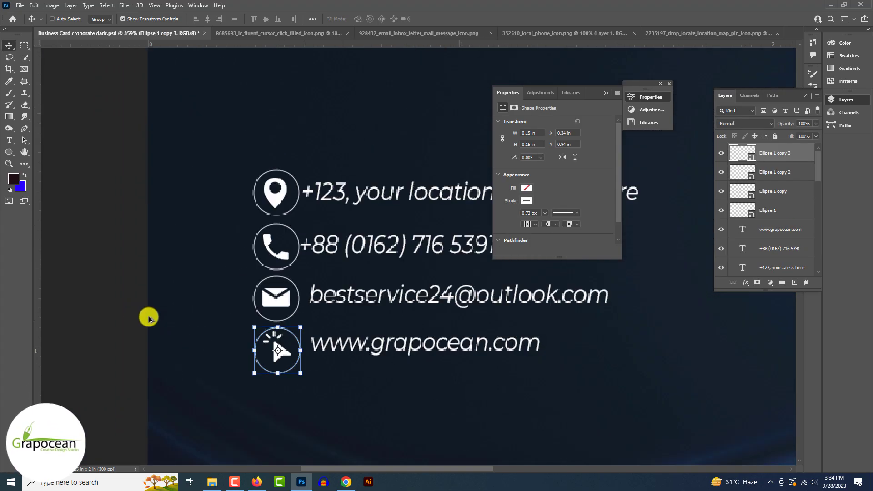
pyautogui.click(141, 314)
pyautogui.scroll(4, 261, 323)
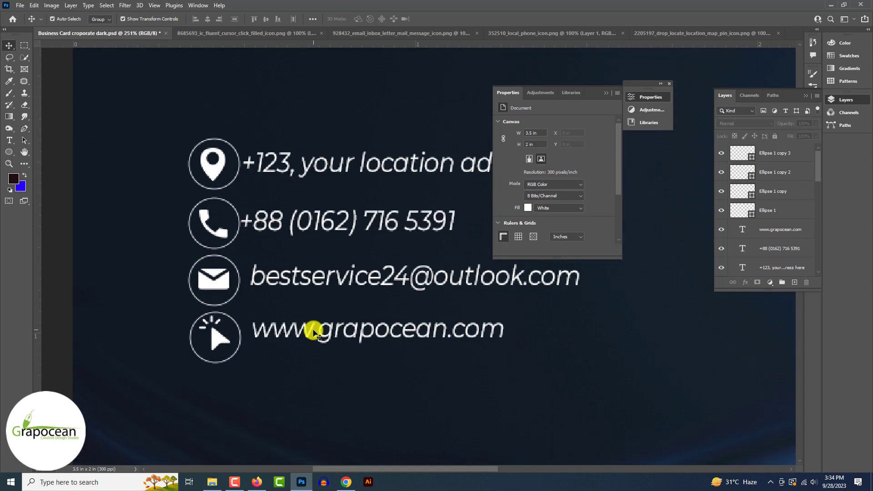
# - Nudge the website, email, phone and address texts into alignment beside their circled icons
pyautogui.moveTo(312, 336); pyautogui.dragTo(312, 339)
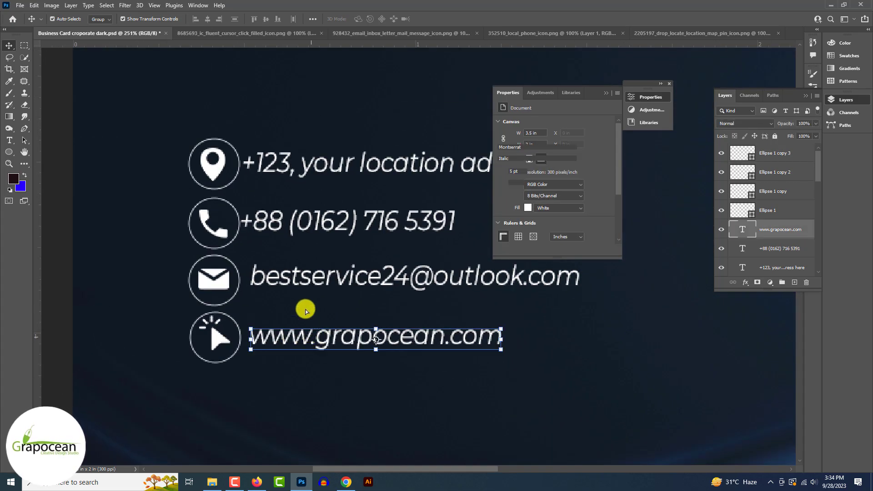
pyautogui.moveTo(304, 277); pyautogui.dragTo(302, 279)
pyautogui.moveTo(302, 228); pyautogui.dragTo(308, 223)
pyautogui.moveTo(286, 168); pyautogui.dragTo(295, 168)
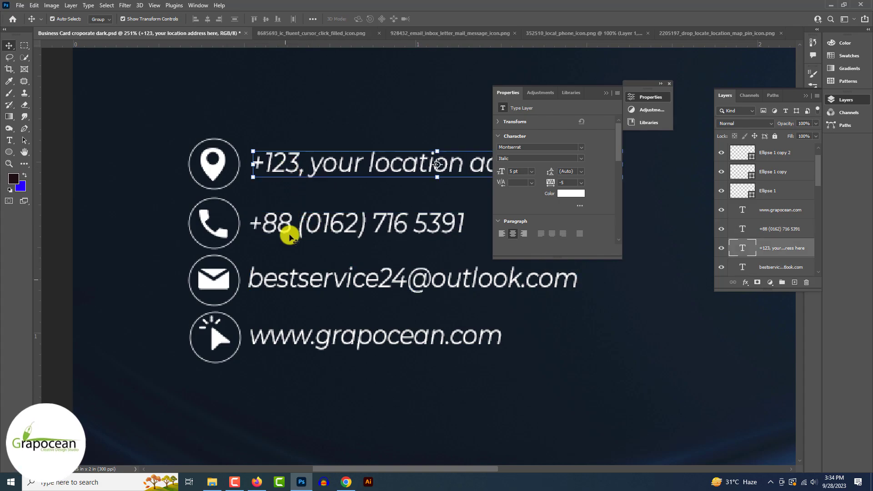
pyautogui.moveTo(289, 278); pyautogui.dragTo(294, 280)
# - Deselect the email text and scroll around to review the aligned contact block
pyautogui.scroll(-5, 295, 280)
pyautogui.click(160, 297)
pyautogui.scroll(-6, 160, 296)
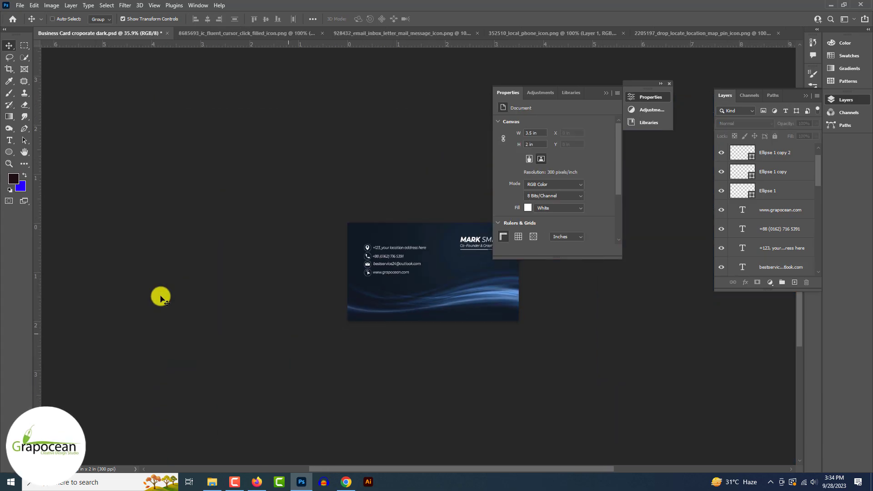
pyautogui.scroll(3, 160, 297)
pyautogui.scroll(-2, 160, 297)
pyautogui.scroll(1, 160, 297)
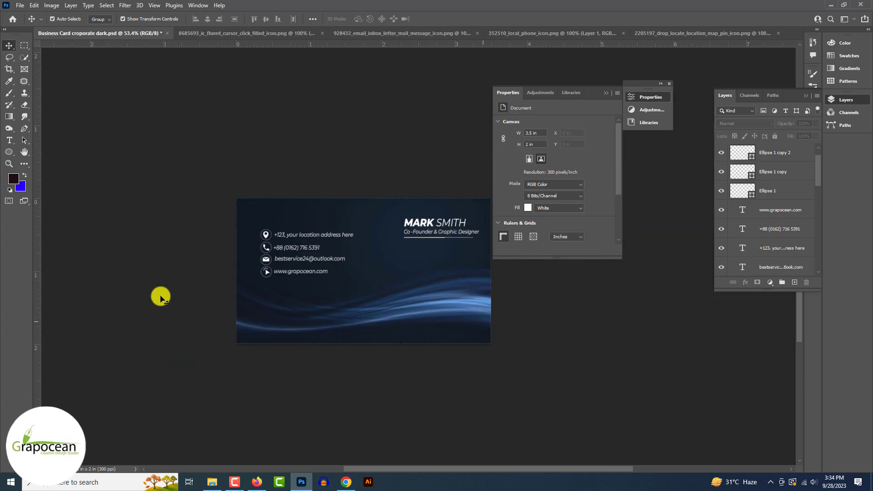
pyautogui.scroll(2, 160, 297)
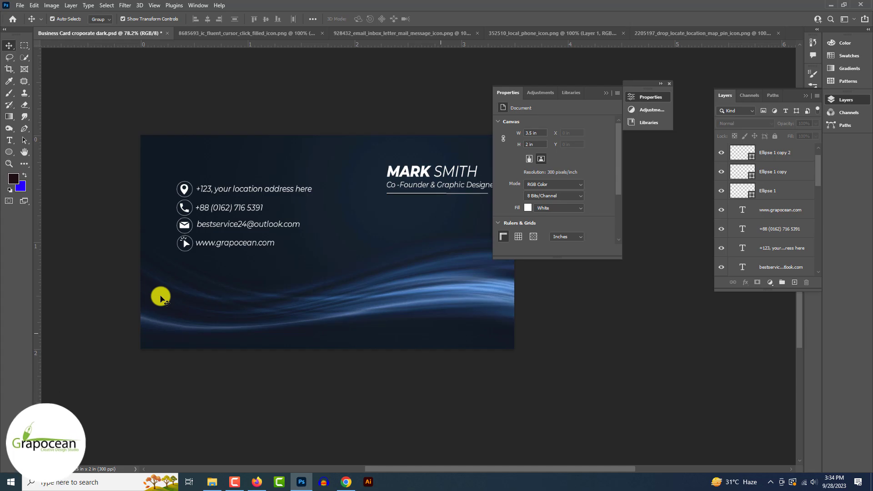
pyautogui.scroll(1, 160, 297)
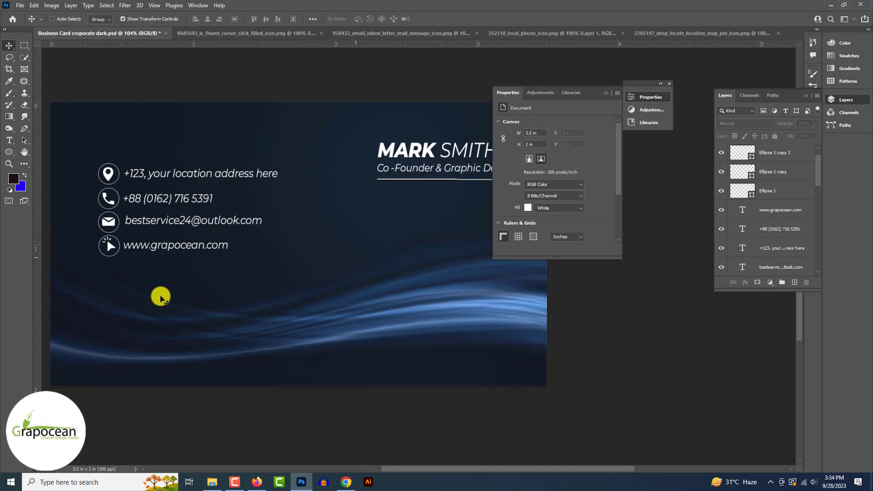
pyautogui.scroll(-2, 160, 297)
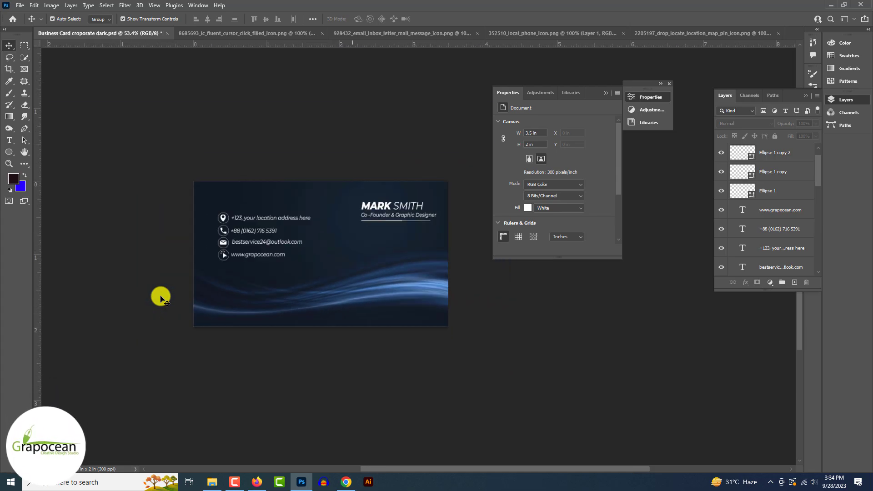
pyautogui.scroll(1, 160, 296)
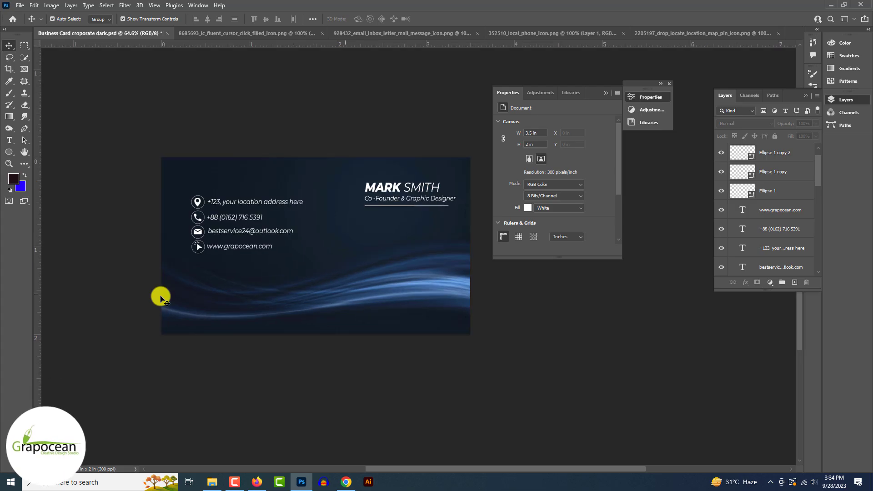
pyautogui.scroll(2, 160, 297)
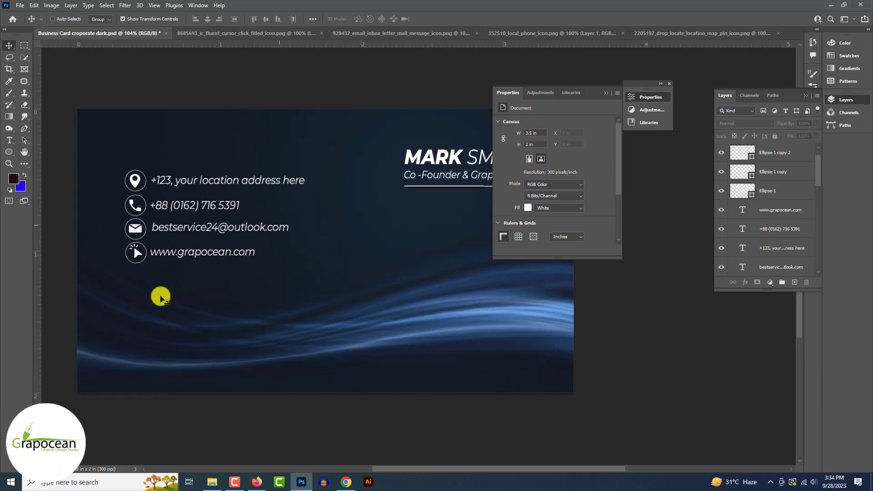
pyautogui.scroll(-1, 160, 296)
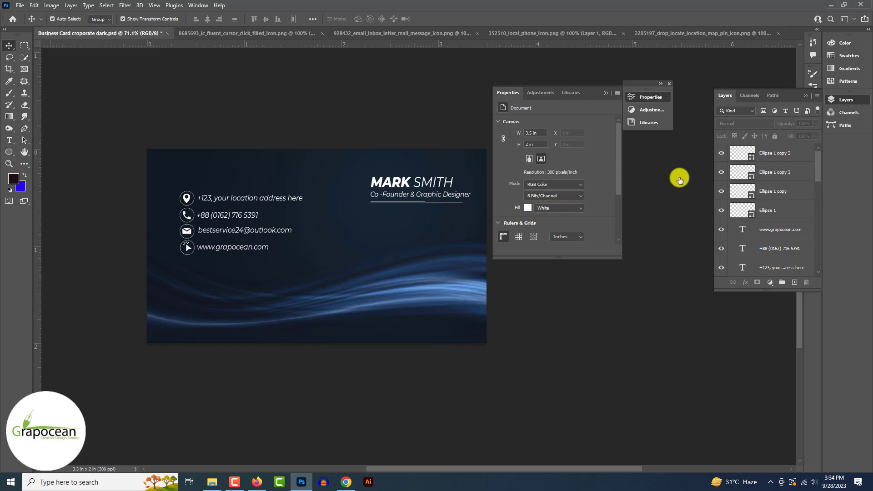
# - Select all the contact ring, icon and text layers and group them with Ctrl+G
pyautogui.click(780, 153)
pyautogui.scroll(-2, 783, 156)
pyautogui.scroll(-2, 783, 159)
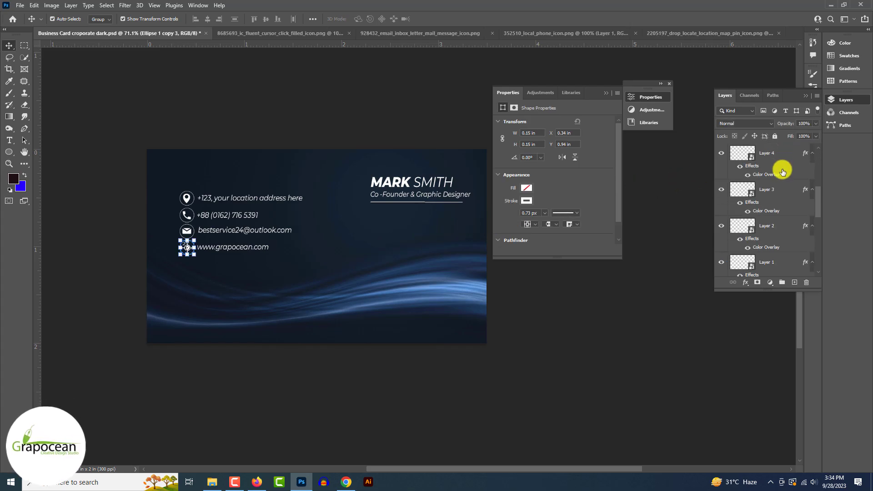
pyautogui.scroll(-1, 779, 218)
pyautogui.keyDown('shift'); pyautogui.click(778, 247); pyautogui.keyUp('shift')
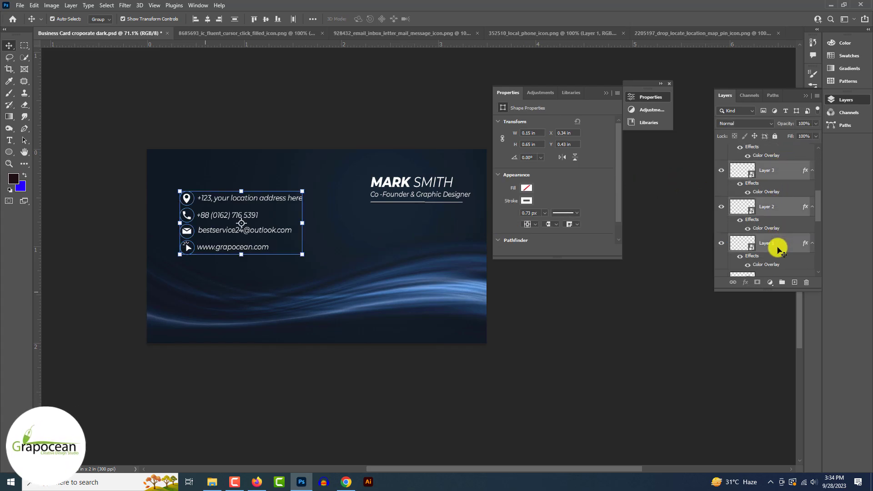
pyautogui.hotkey('ctrl', 'g')
# - Resize the contact group, move it lower above the waves, and zoom out to view the whole card
pyautogui.moveTo(302, 254); pyautogui.dragTo(264, 253)
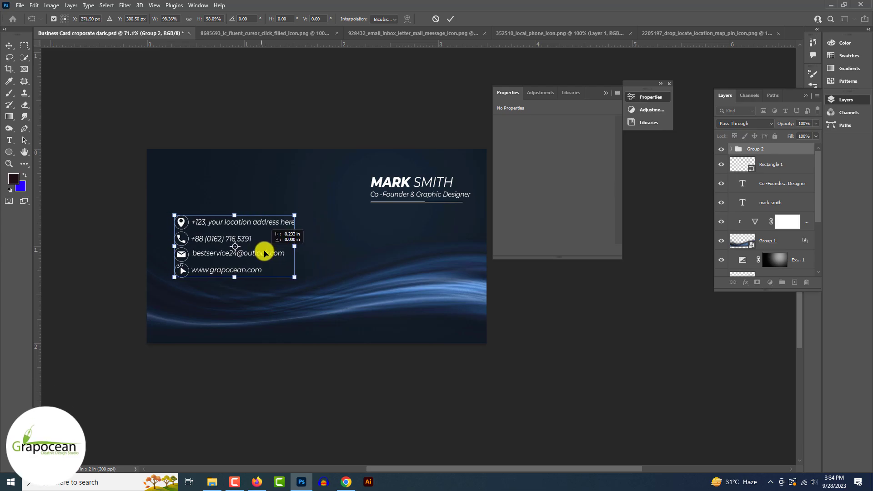
pyautogui.click(452, 19)
pyautogui.hotkey('ctrl', '-')
pyautogui.hotkey('ctrl', '-')
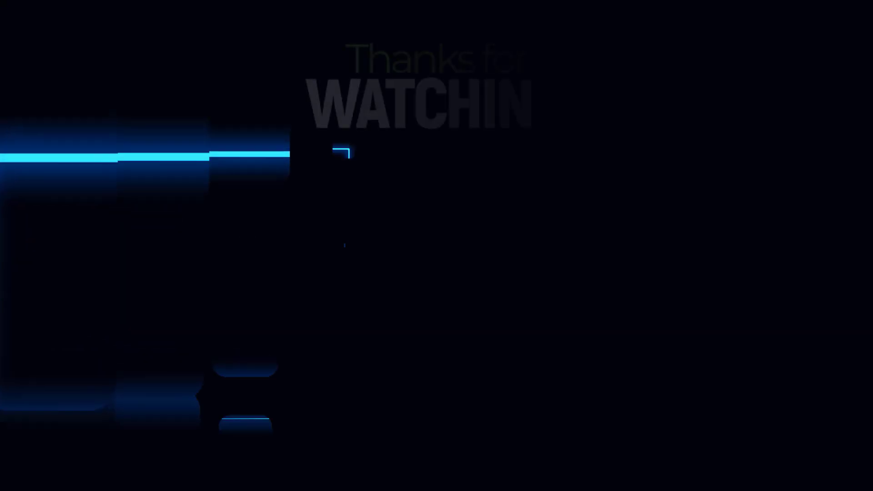